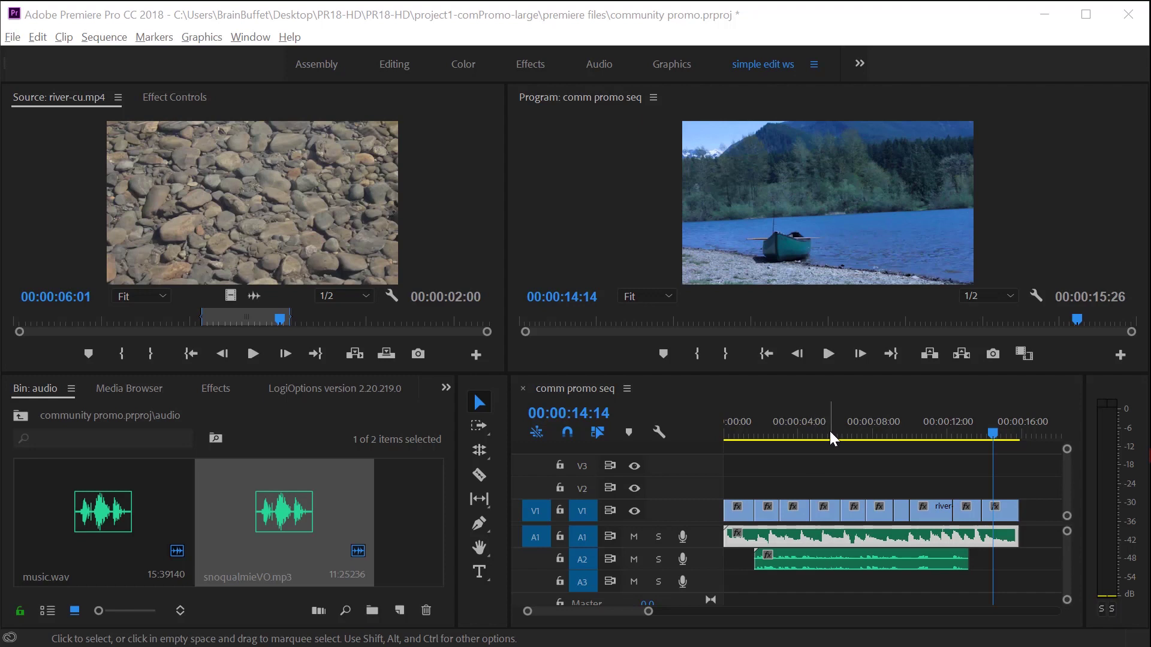
# Play the comm promo seq from 00:00:04:25 and stop near 00:00:06:05 on the waterfall shot.
pyautogui.moveTo(830, 431); pyautogui.dragTo(816, 430)
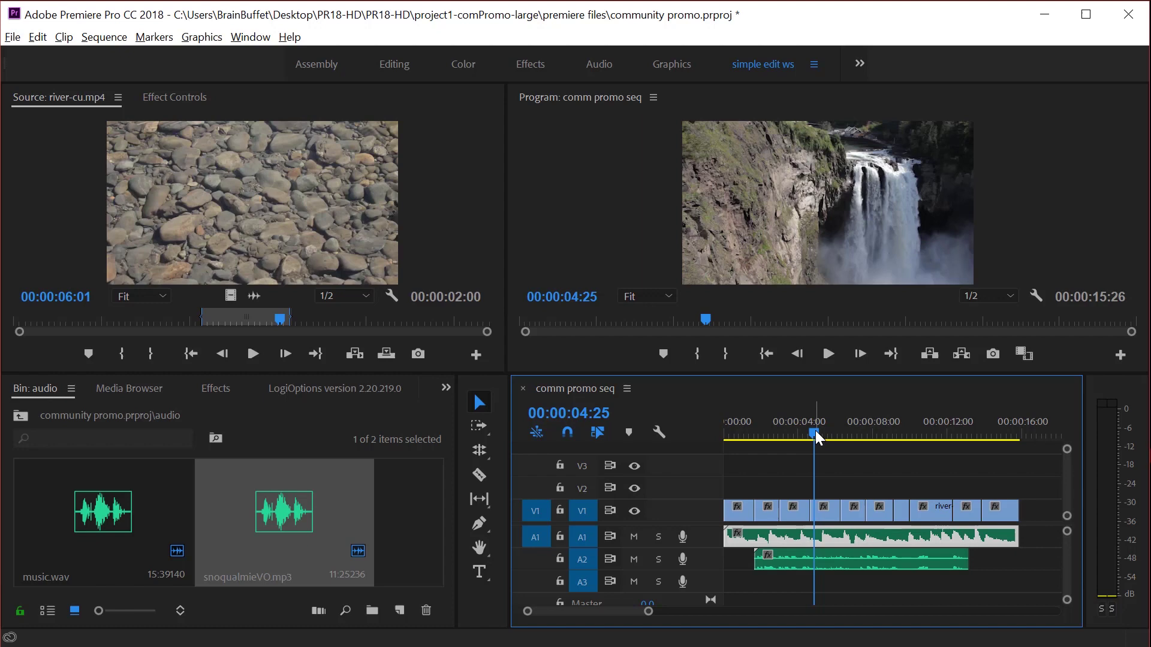
pyautogui.press('space')
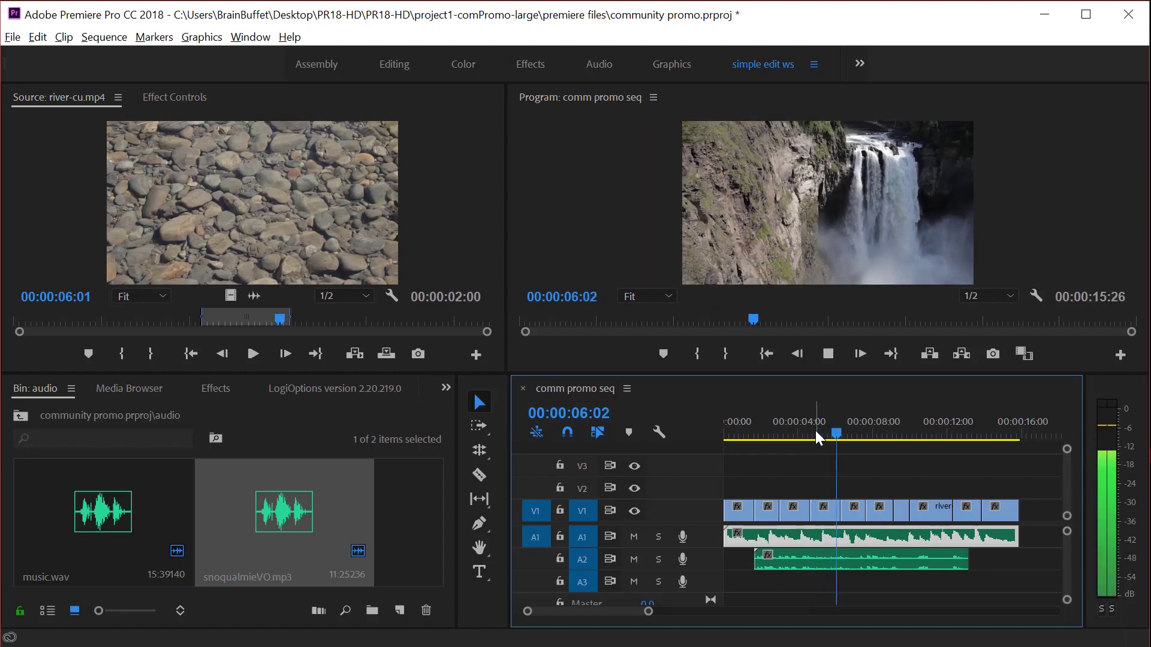
pyautogui.press('space')
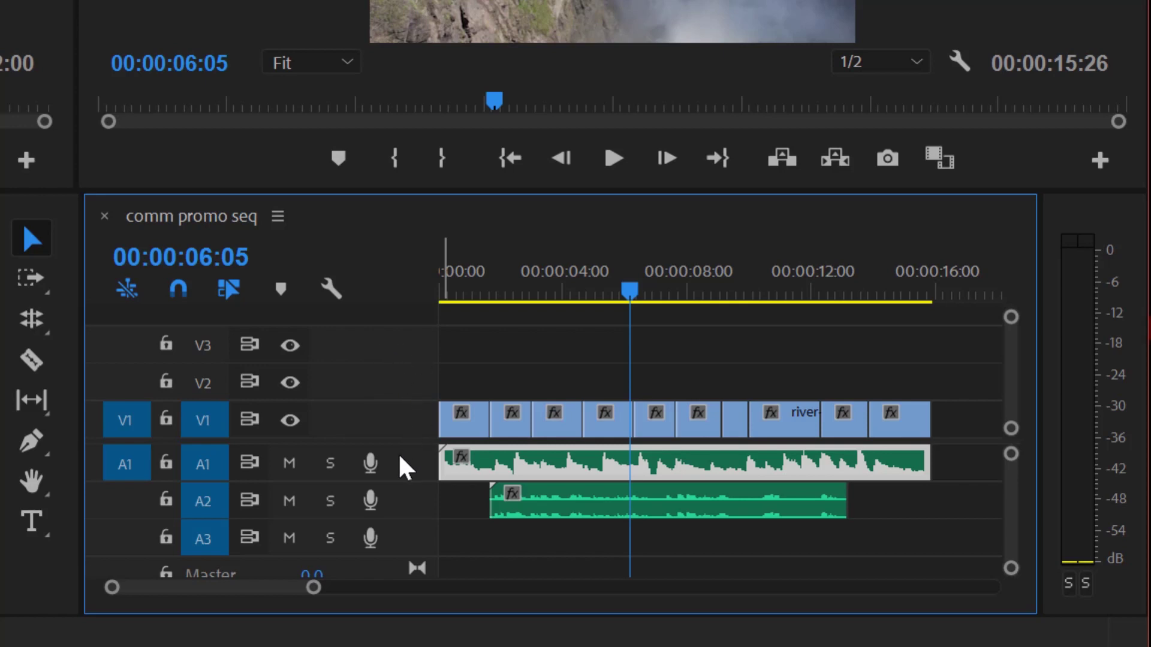
# Delete the empty V3 video track from its header menu, then undo the deletion.
pyautogui.rightClick(401, 348)
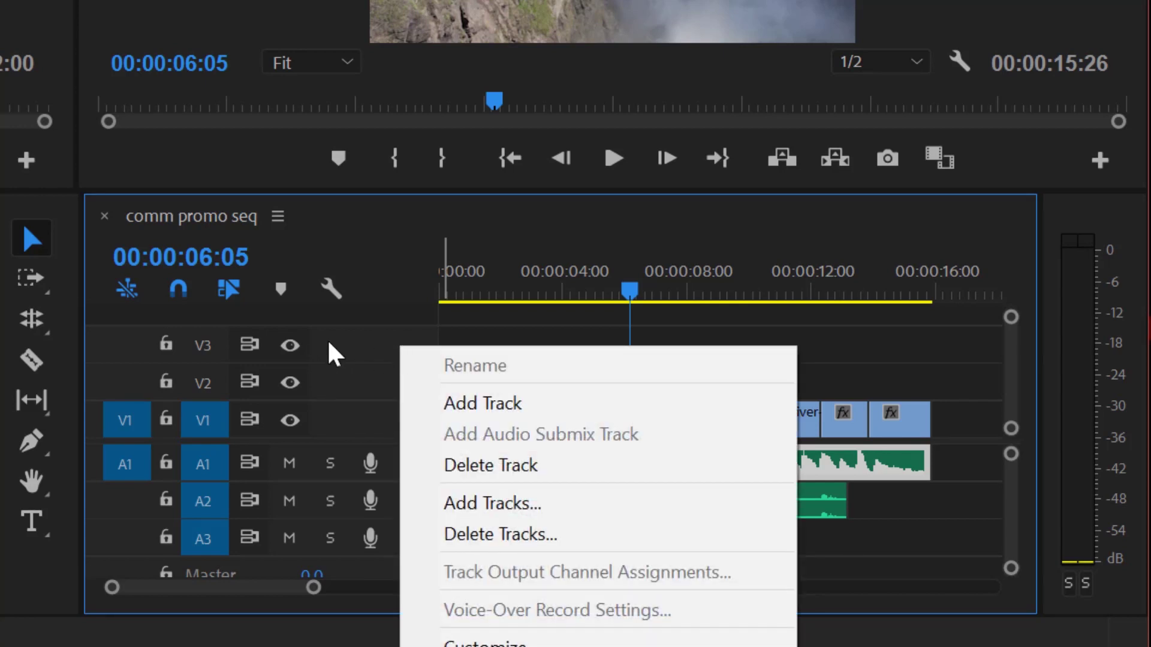
pyautogui.click(396, 330)
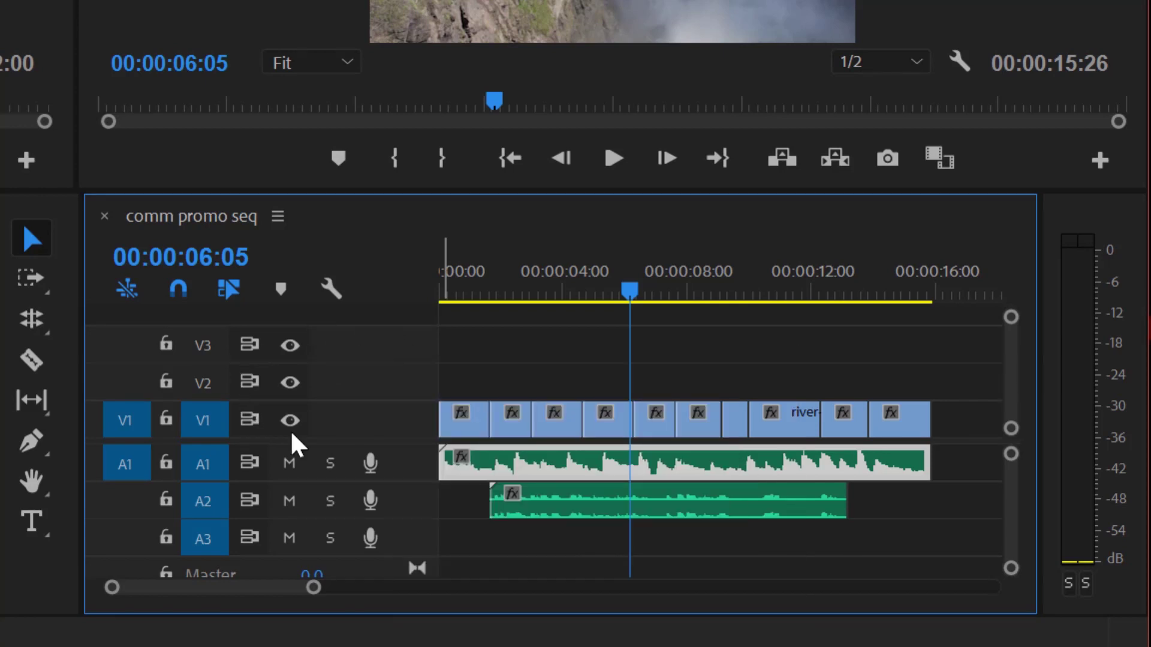
pyautogui.rightClick(360, 351)
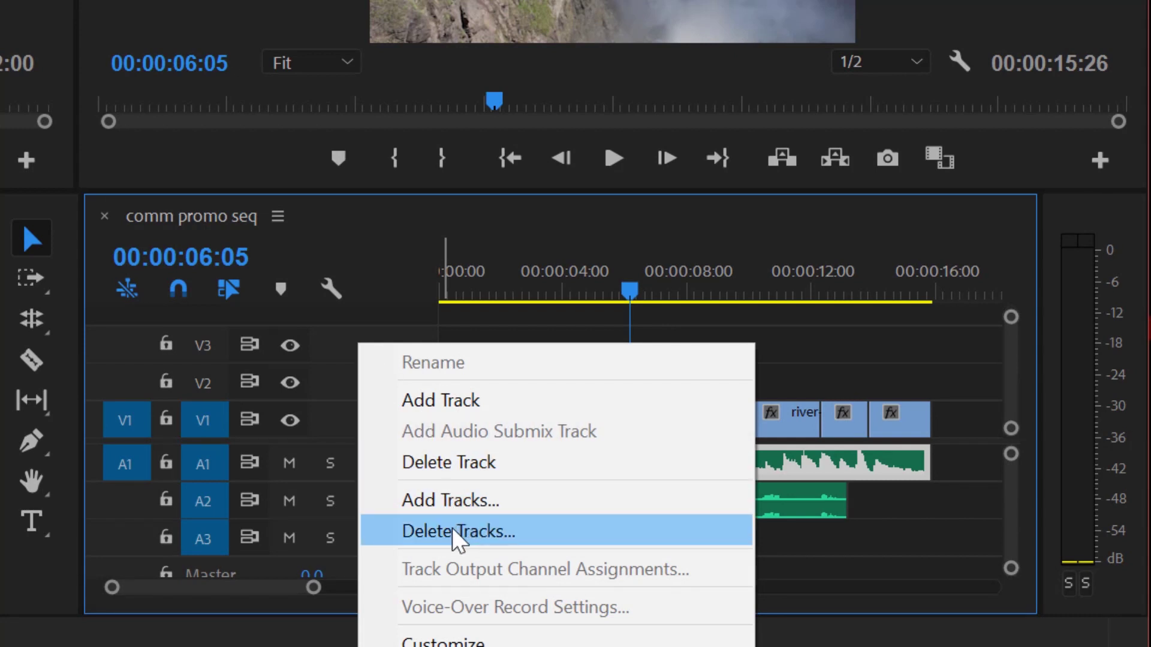
pyautogui.click(466, 473)
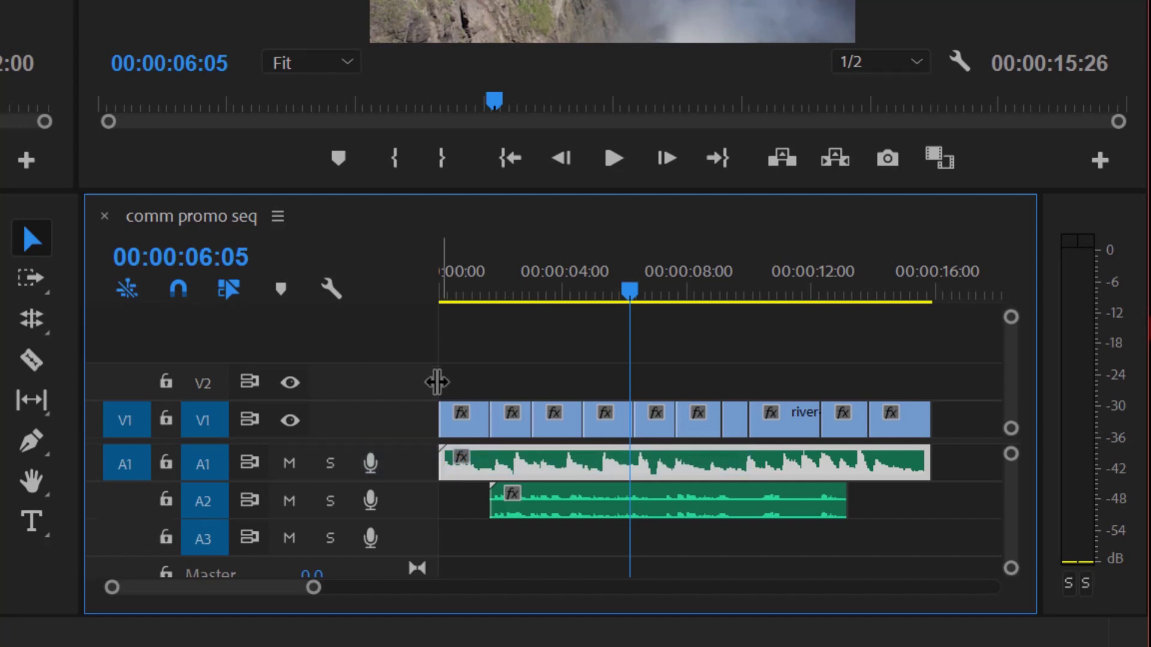
pyautogui.hotkey('ctrl', 'z')
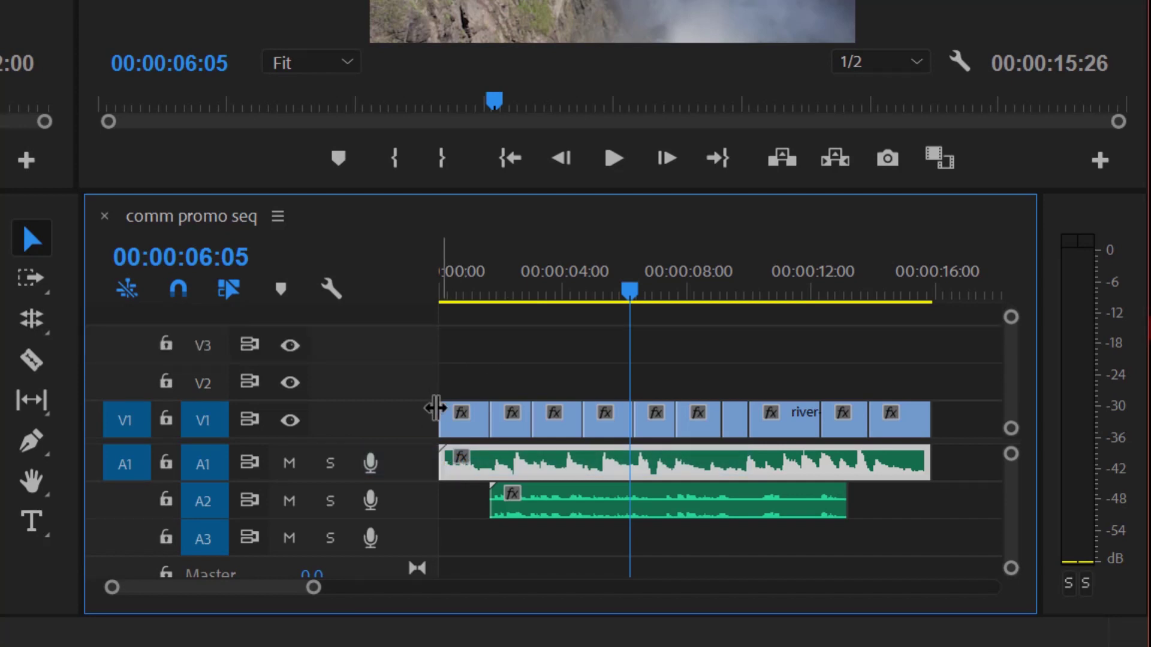
# Delete Video 2 through the Delete Tracks dialog, leaving only V1 and V2.
pyautogui.rightClick(390, 358)
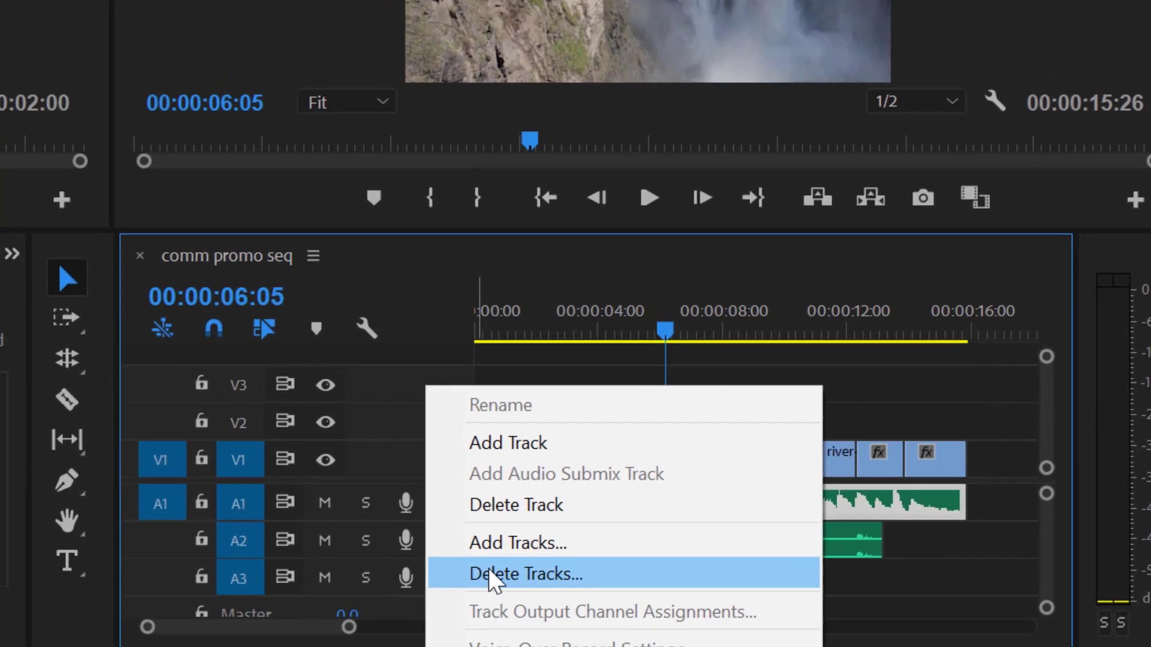
pyautogui.click(437, 531)
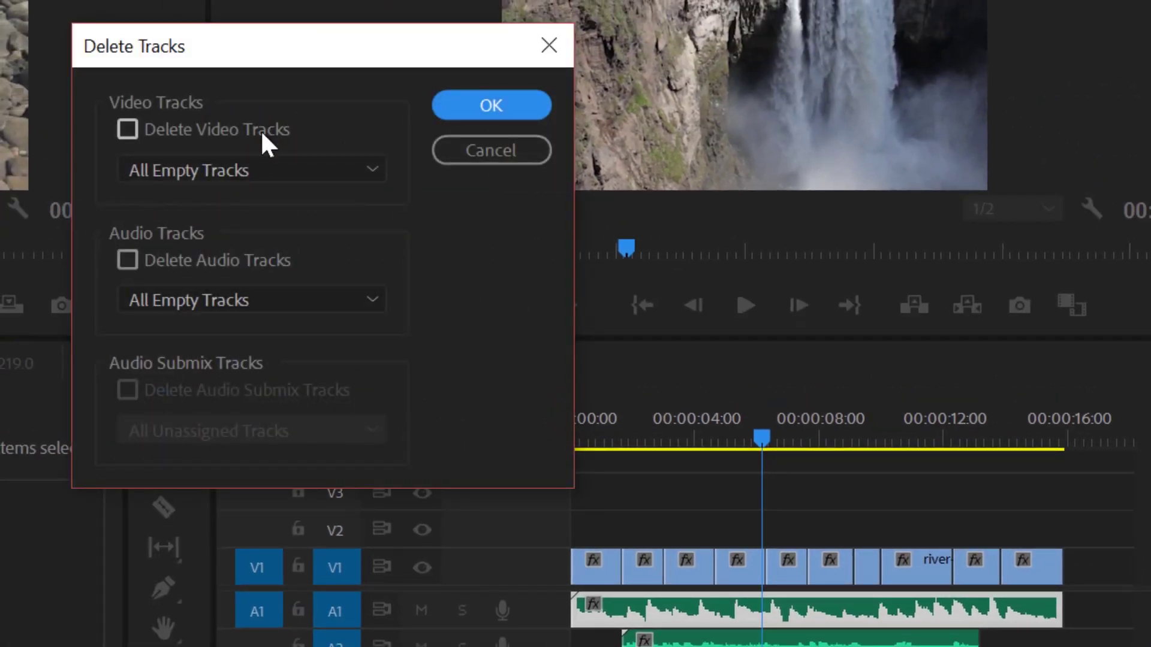
pyautogui.click(257, 174)
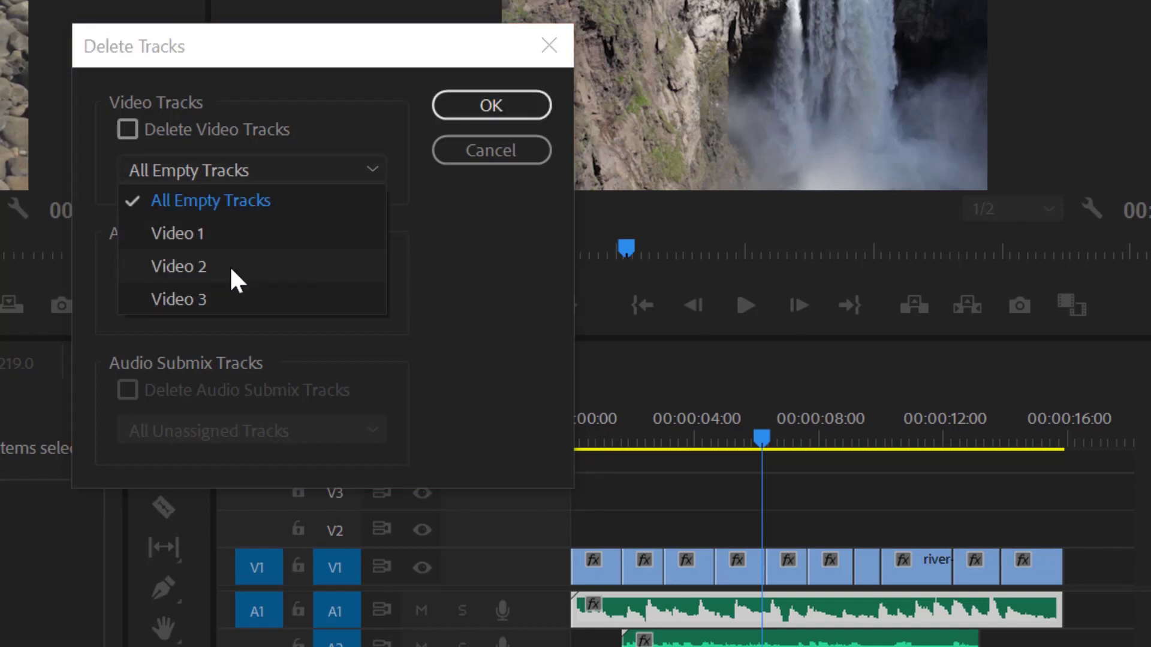
pyautogui.click(210, 266)
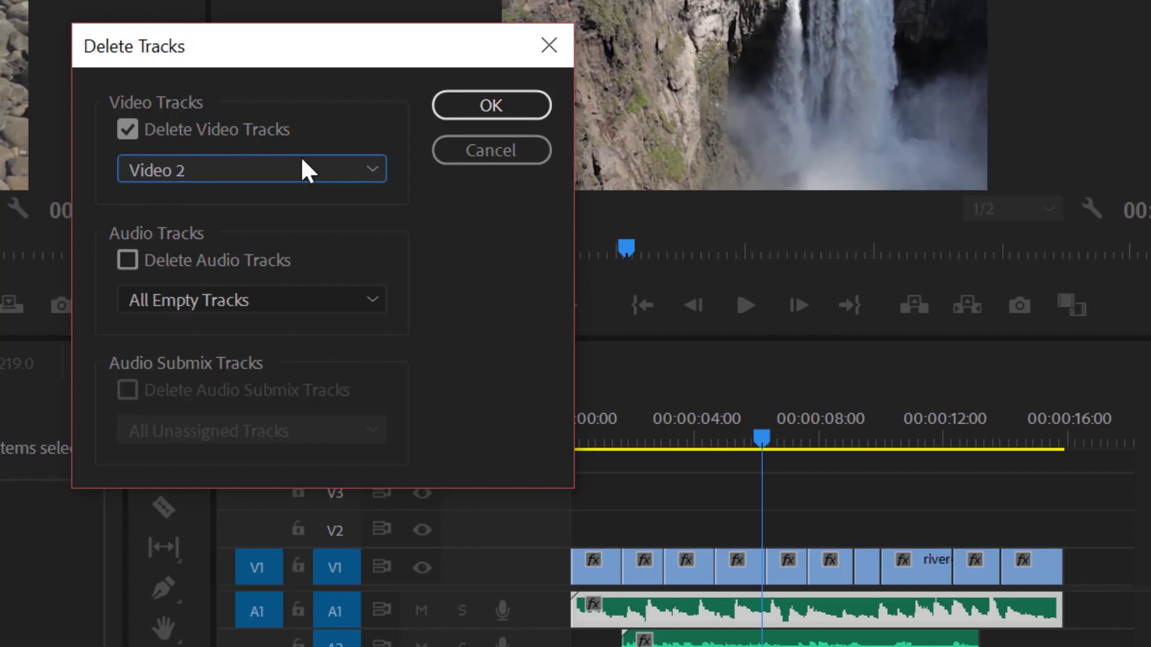
pyautogui.click(452, 111)
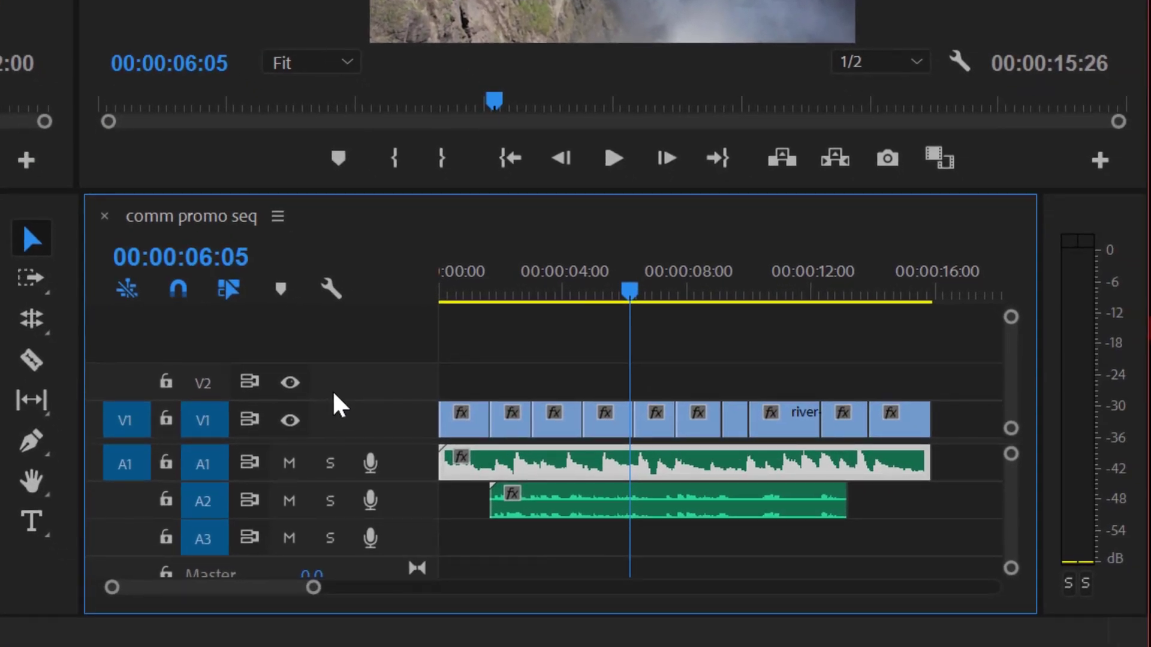
# Raise the divider between video and audio tracks until the Master audio row is visible.
pyautogui.rightClick(347, 387)
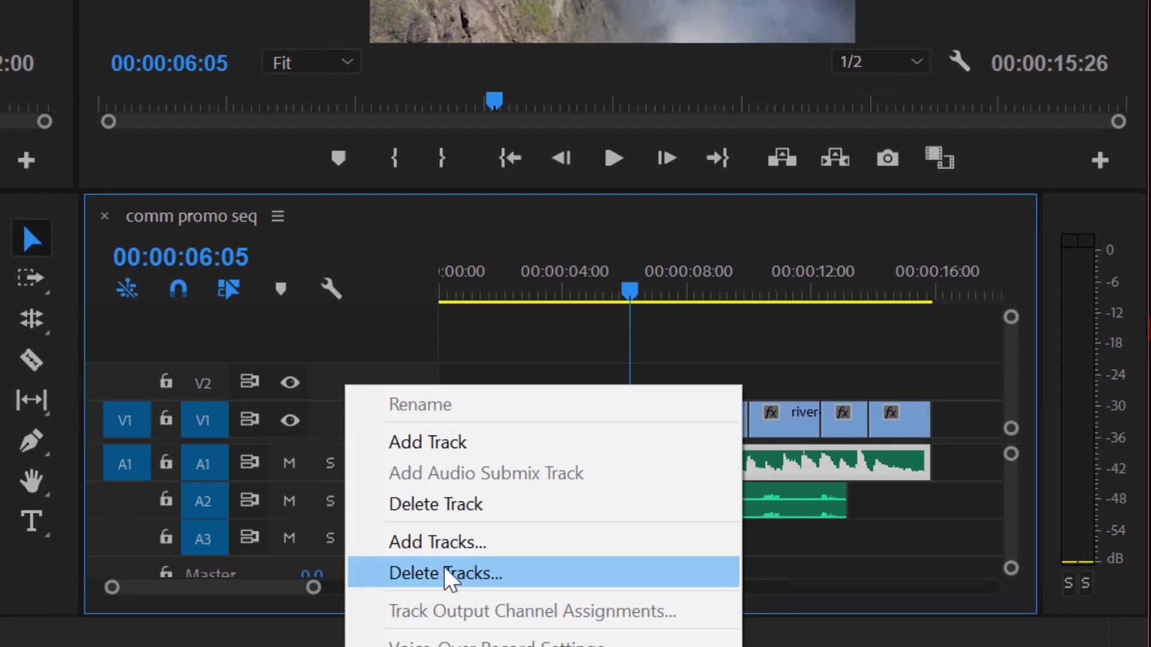
pyautogui.click(333, 385)
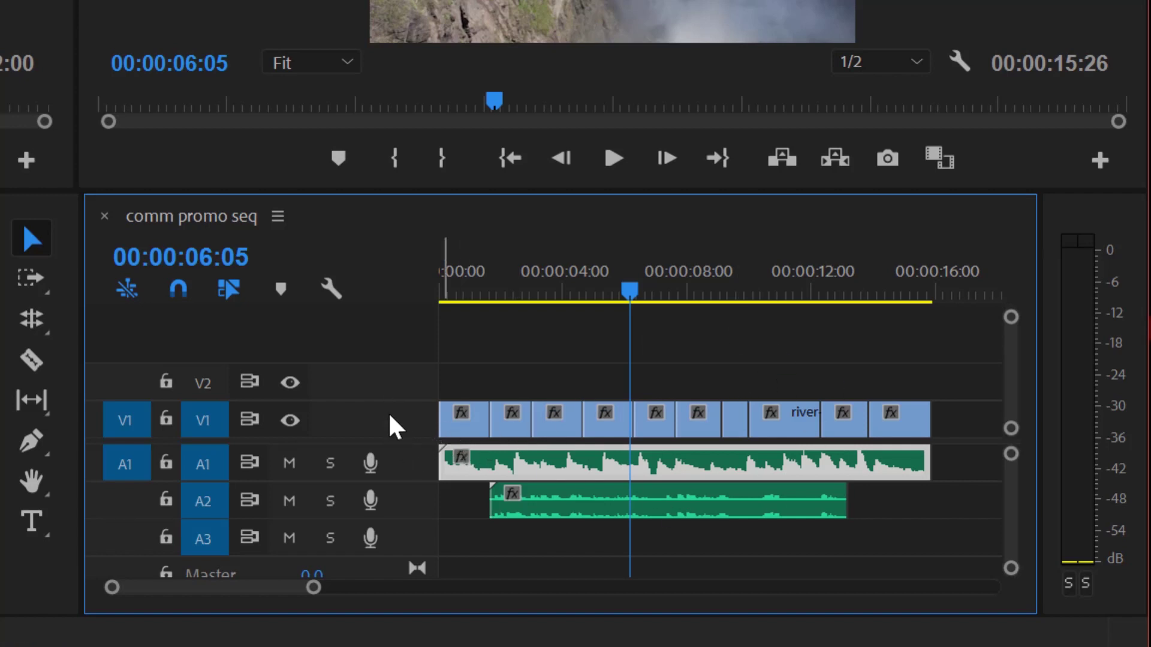
pyautogui.moveTo(392, 367); pyautogui.dragTo(393, 407)
pyautogui.moveTo(350, 443); pyautogui.dragTo(346, 369)
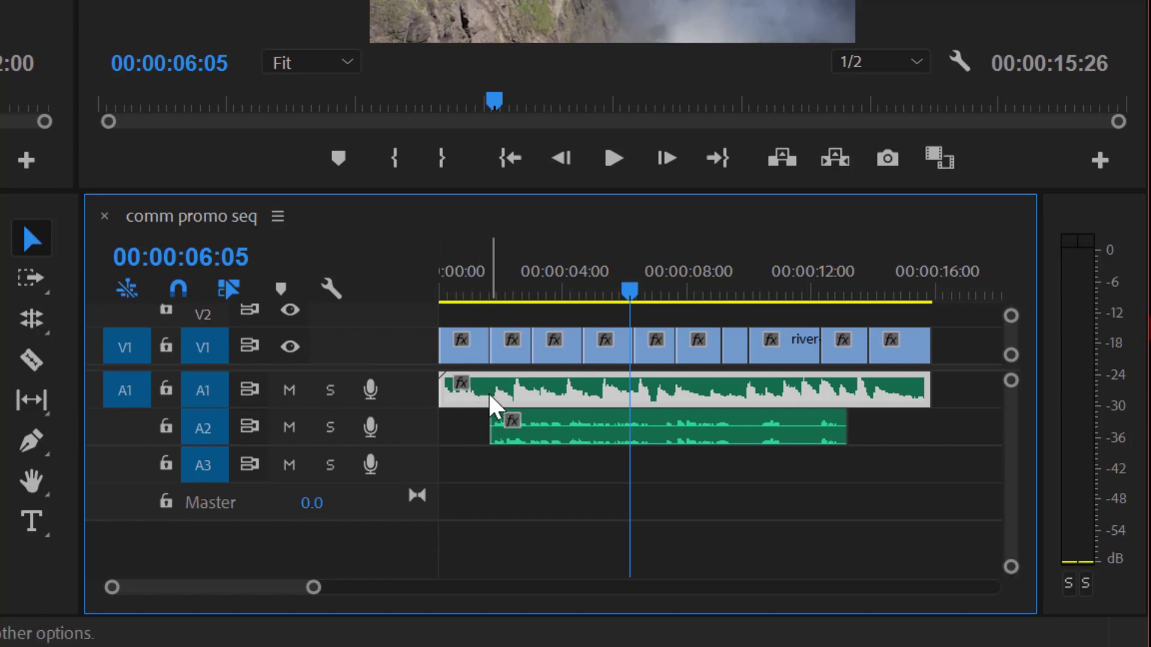
# Enlarge the timeline panel, expand then minimize all tracks, and make V1 taller.
pyautogui.click(332, 291)
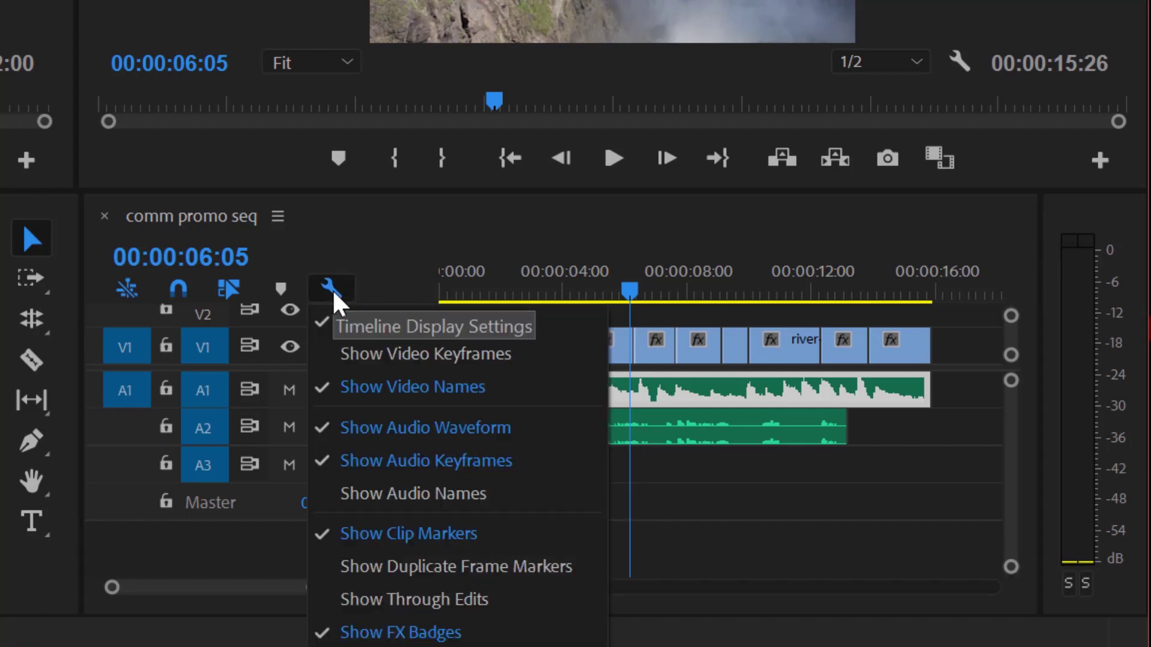
pyautogui.moveTo(396, 188); pyautogui.dragTo(398, 0)
pyautogui.click(328, 8)
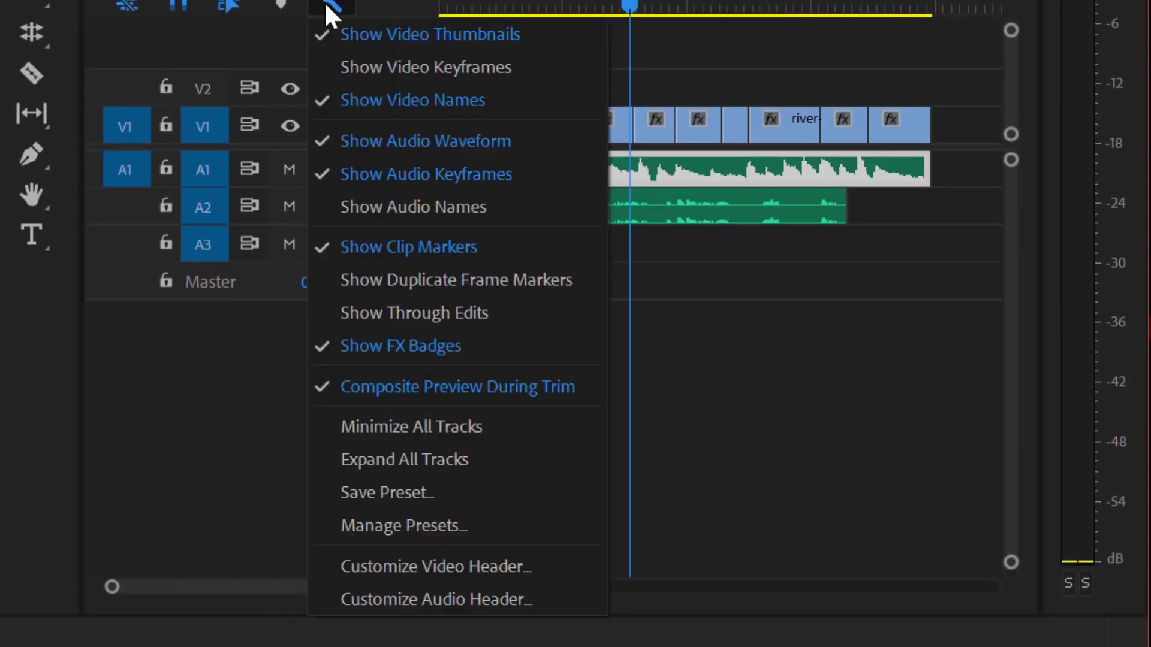
pyautogui.click(436, 461)
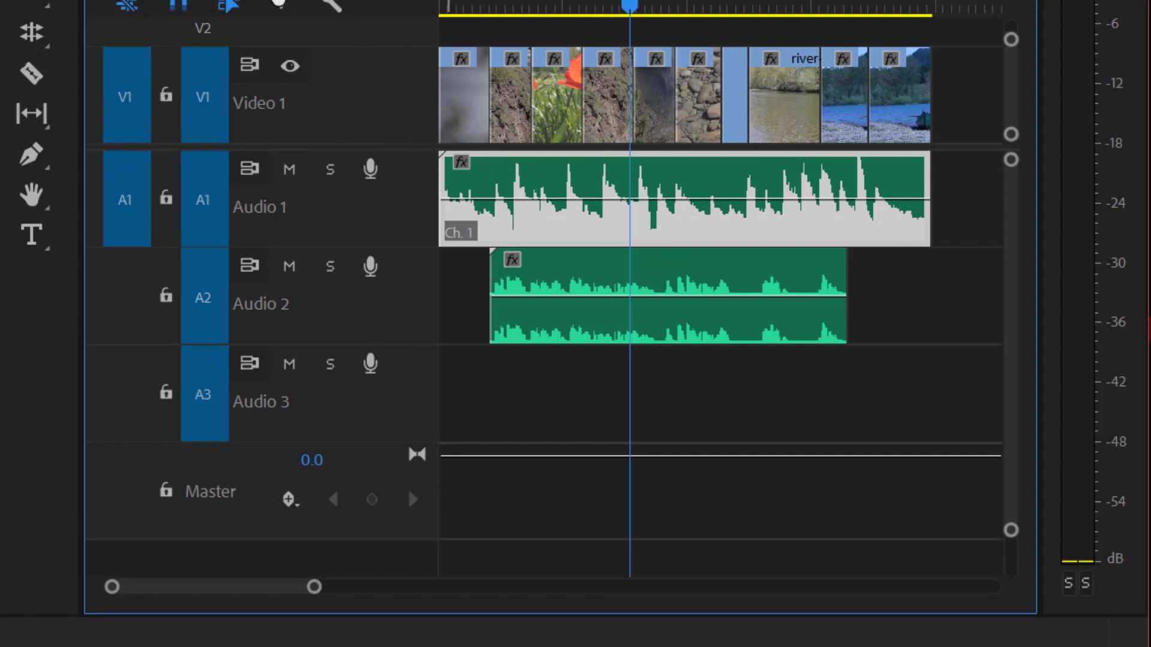
pyautogui.click(333, 7)
pyautogui.click(433, 427)
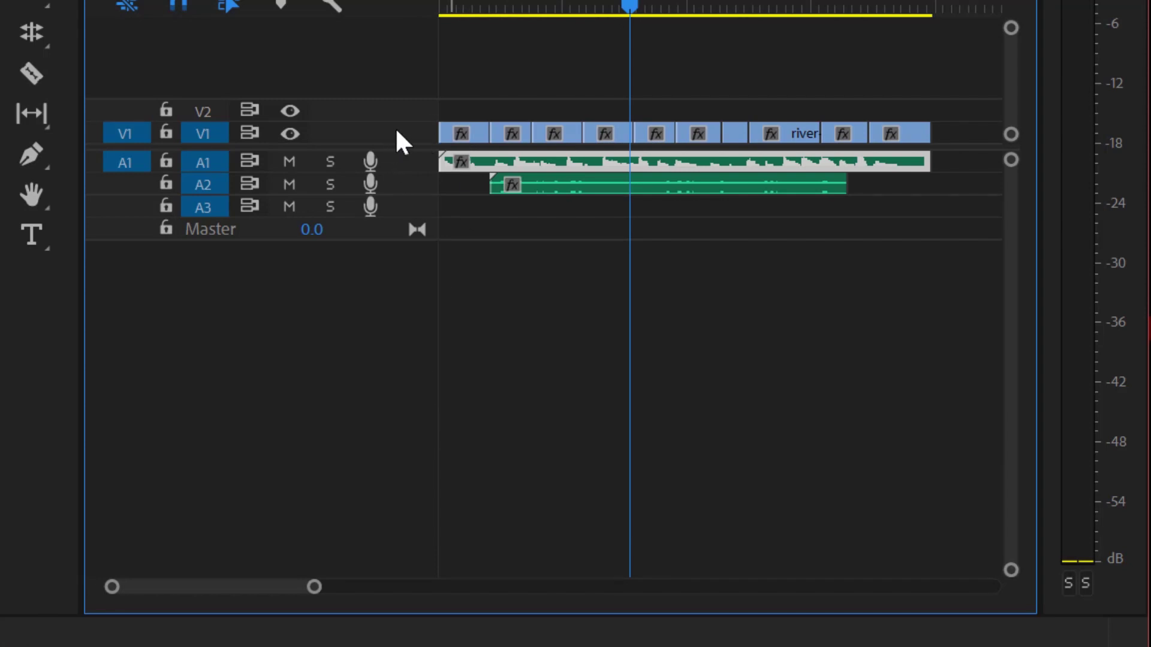
pyautogui.moveTo(399, 124); pyautogui.dragTo(393, 91)
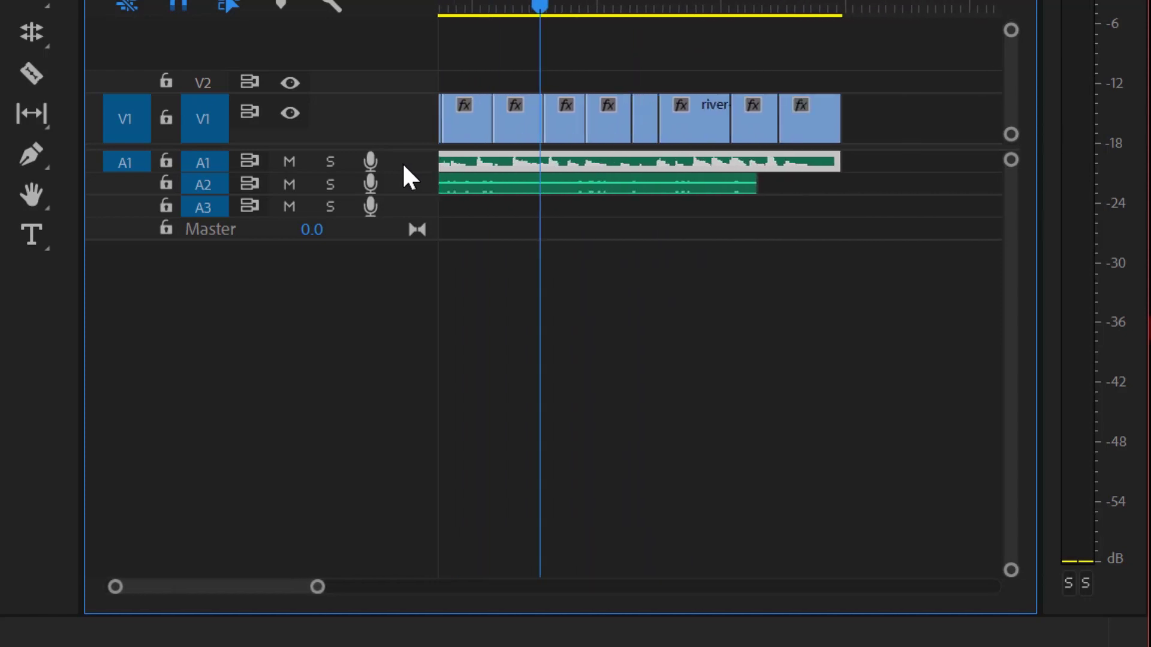
# Heighten A1 and A2 until the Audio 1 and Audio 2 names and full waveforms show.
pyautogui.keyDown('alt'); pyautogui.scroll(3, 403, 166); pyautogui.keyUp('alt')
pyautogui.keyDown('alt'); pyautogui.scroll(-2, 404, 166); pyautogui.keyUp('alt')
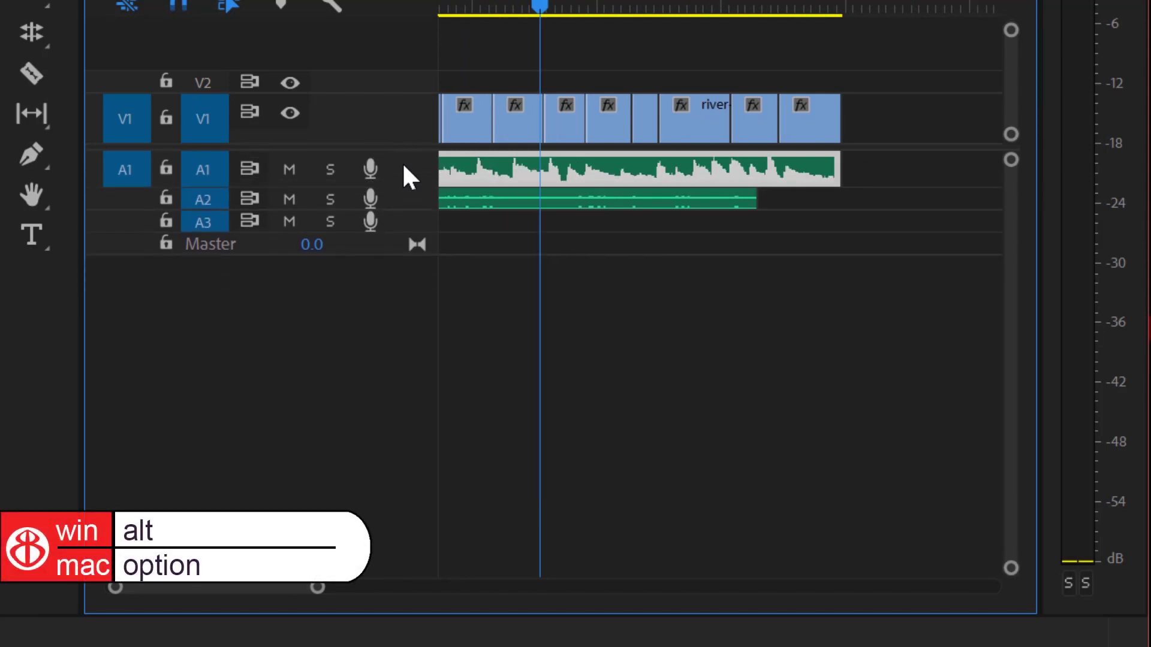
pyautogui.keyDown('alt'); pyautogui.scroll(3, 404, 166); pyautogui.keyUp('alt')
pyautogui.keyDown('alt'); pyautogui.scroll(-4, 403, 166); pyautogui.keyUp('alt')
pyautogui.keyDown('alt'); pyautogui.scroll(2, 403, 166); pyautogui.keyUp('alt')
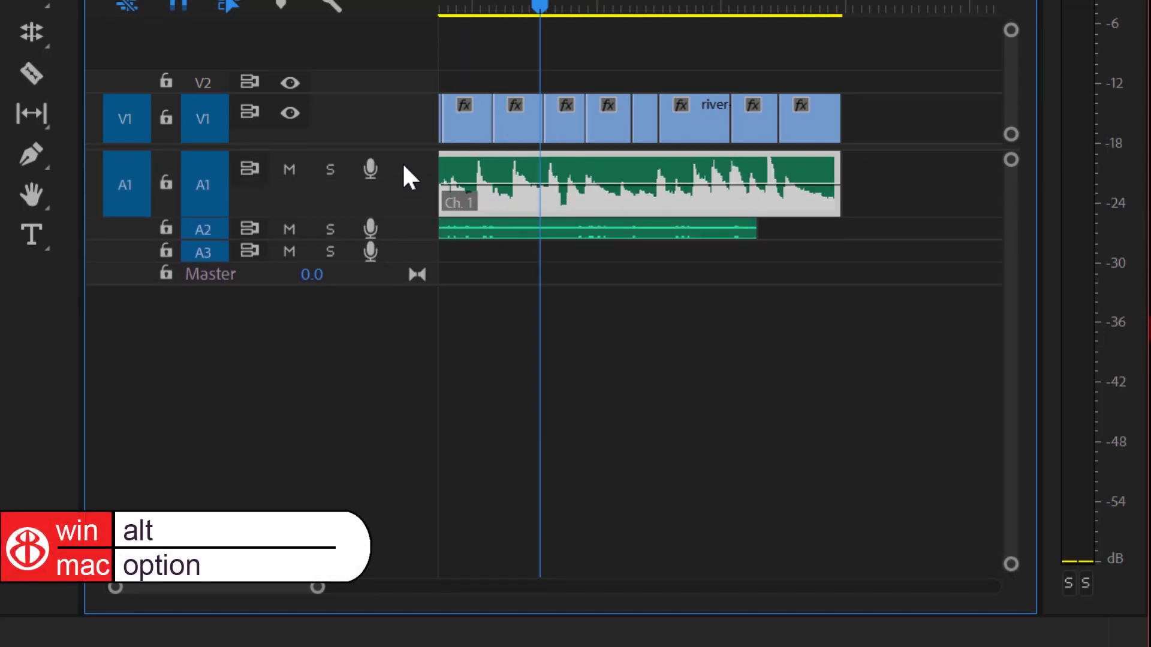
pyautogui.keyDown('alt'); pyautogui.scroll(-3, 404, 166); pyautogui.keyUp('alt')
pyautogui.keyDown('alt'); pyautogui.scroll(4, 403, 166); pyautogui.keyUp('alt')
pyautogui.keyDown('alt'); pyautogui.scroll(-2, 404, 166); pyautogui.keyUp('alt')
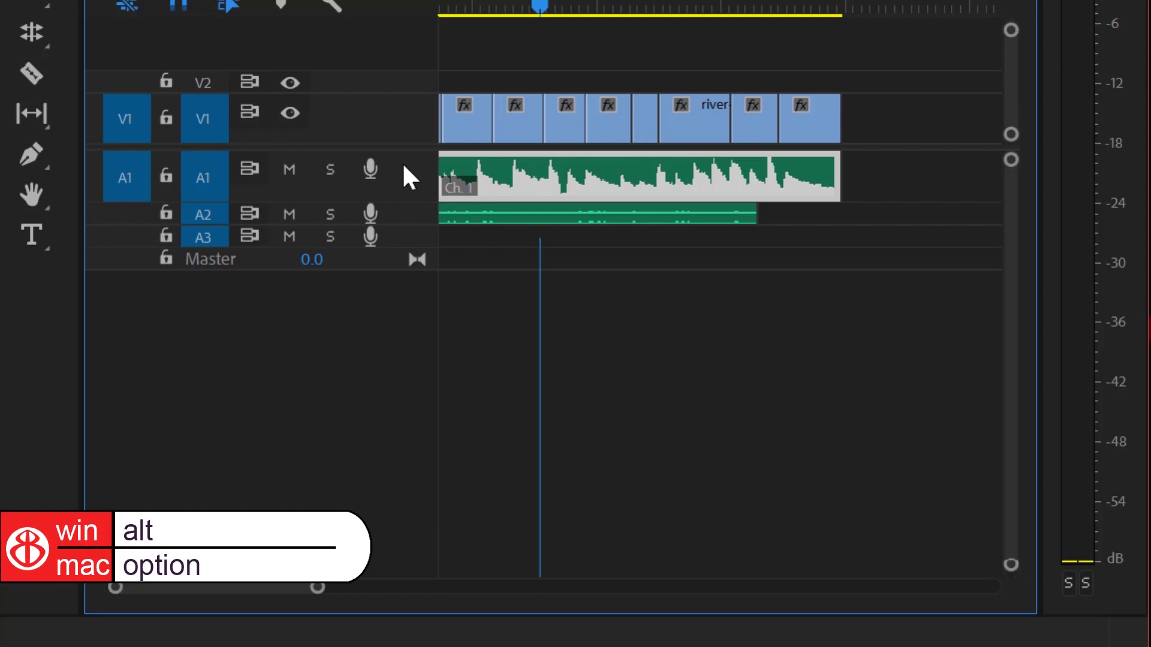
pyautogui.keyDown('alt'); pyautogui.scroll(-1, 402, 171); pyautogui.keyUp('alt')
pyautogui.keyDown('alt'); pyautogui.scroll(3, 398, 177); pyautogui.keyUp('alt')
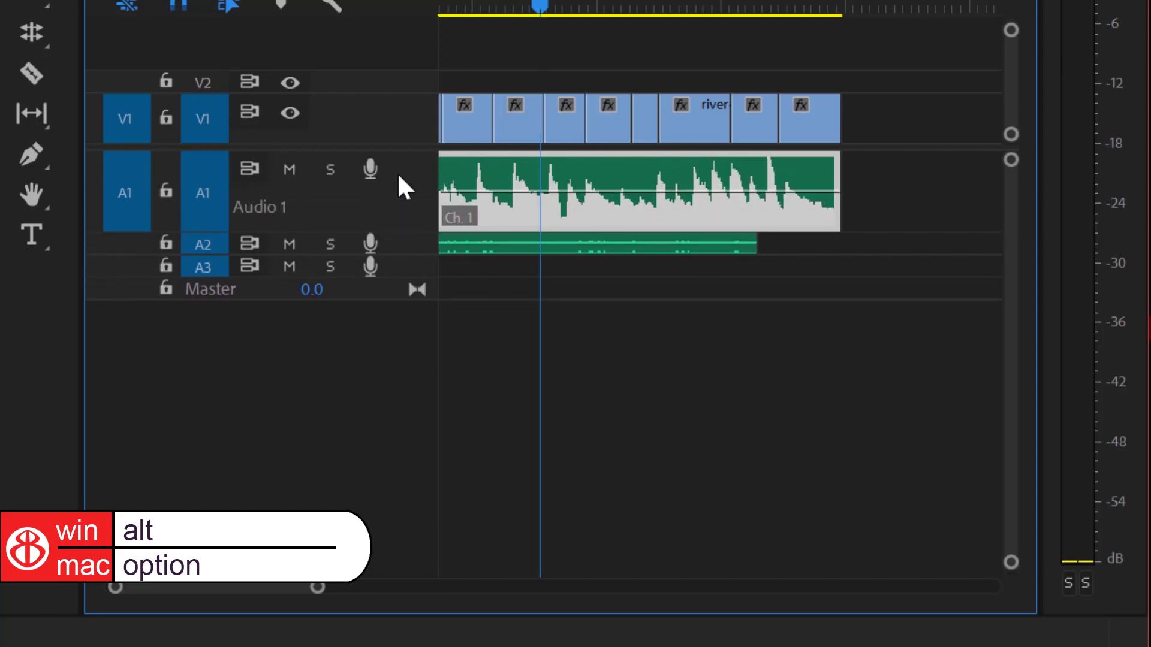
pyautogui.keyDown('alt'); pyautogui.scroll(-3, 399, 176); pyautogui.keyUp('alt')
pyautogui.keyDown('alt'); pyautogui.scroll(3, 399, 177); pyautogui.keyUp('alt')
pyautogui.keyDown('alt'); pyautogui.scroll(5, 406, 245); pyautogui.keyUp('alt')
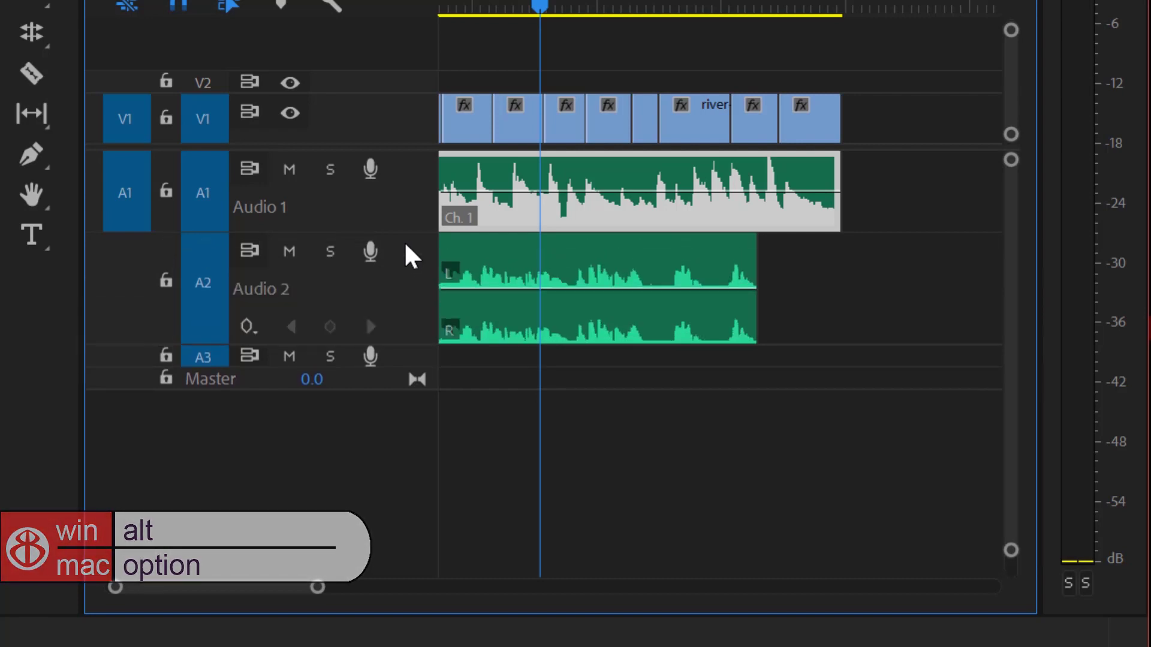
pyautogui.keyDown('alt'); pyautogui.scroll(2, 402, 273); pyautogui.keyUp('alt')
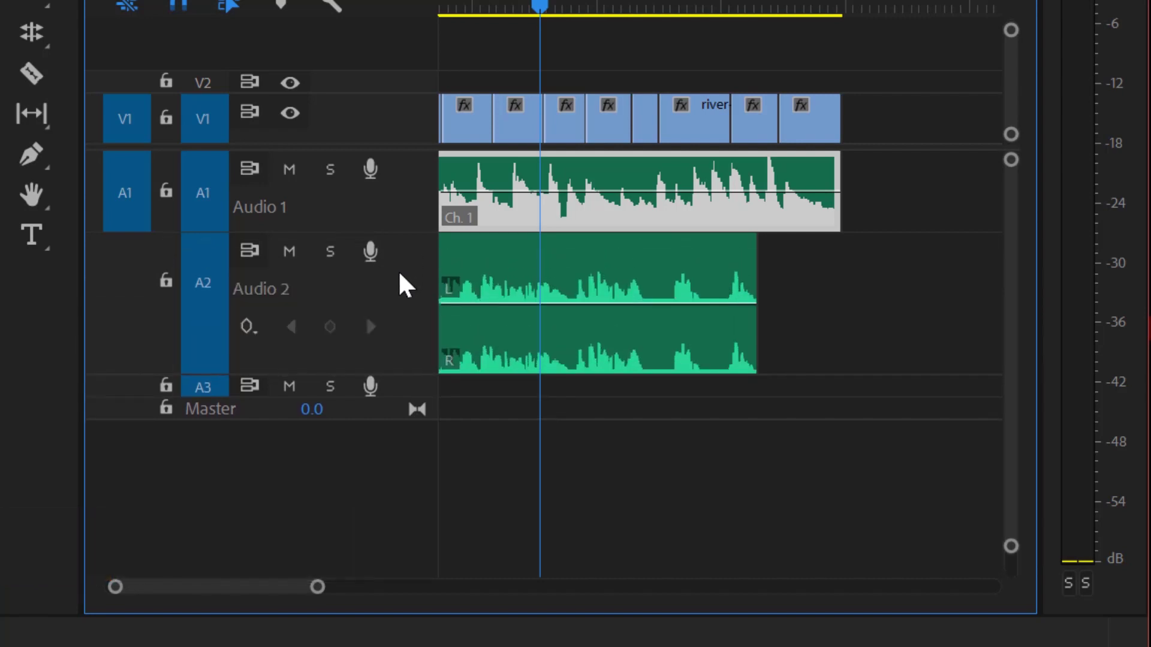
pyautogui.keyDown('alt'); pyautogui.scroll(-1, 403, 285); pyautogui.keyUp('alt')
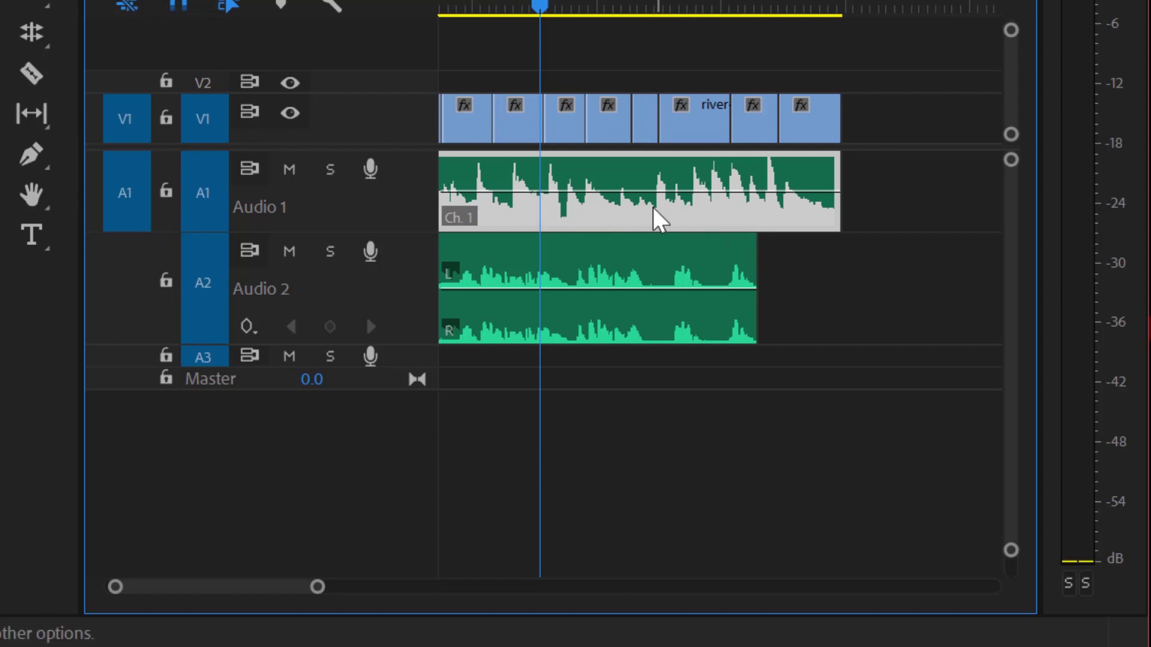
# Zoom the timeline in and raise the Audio 2 voiceover clip's volume to about 3.87 dB.
pyautogui.moveTo(439, 188); pyautogui.dragTo(250, 197)
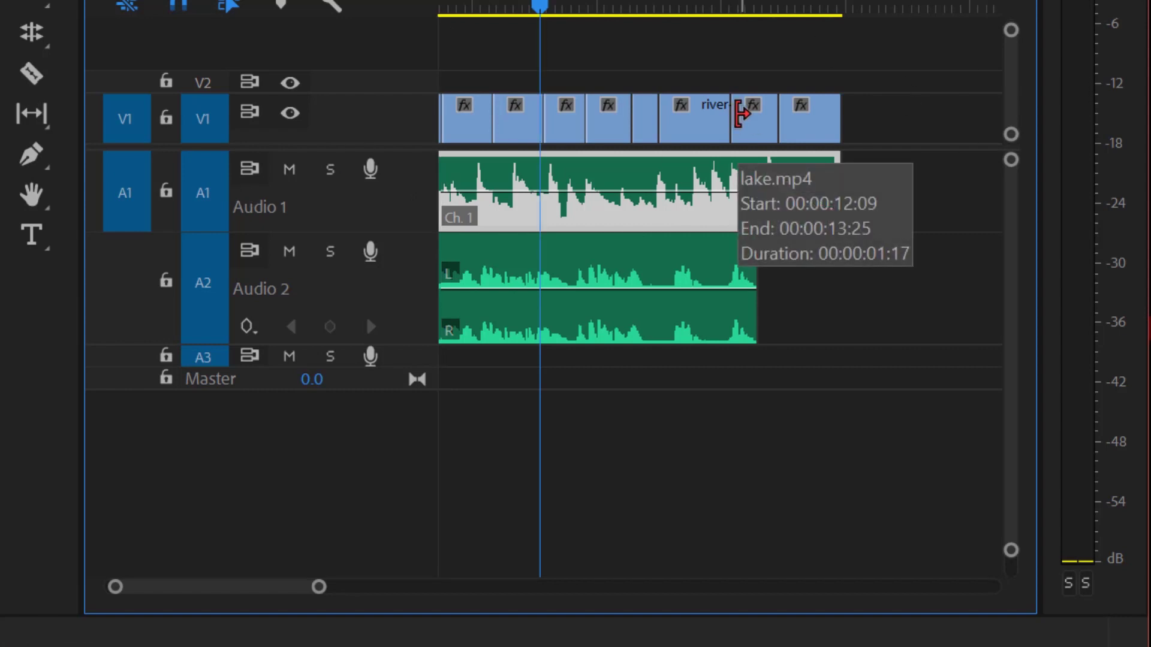
pyautogui.press('=')
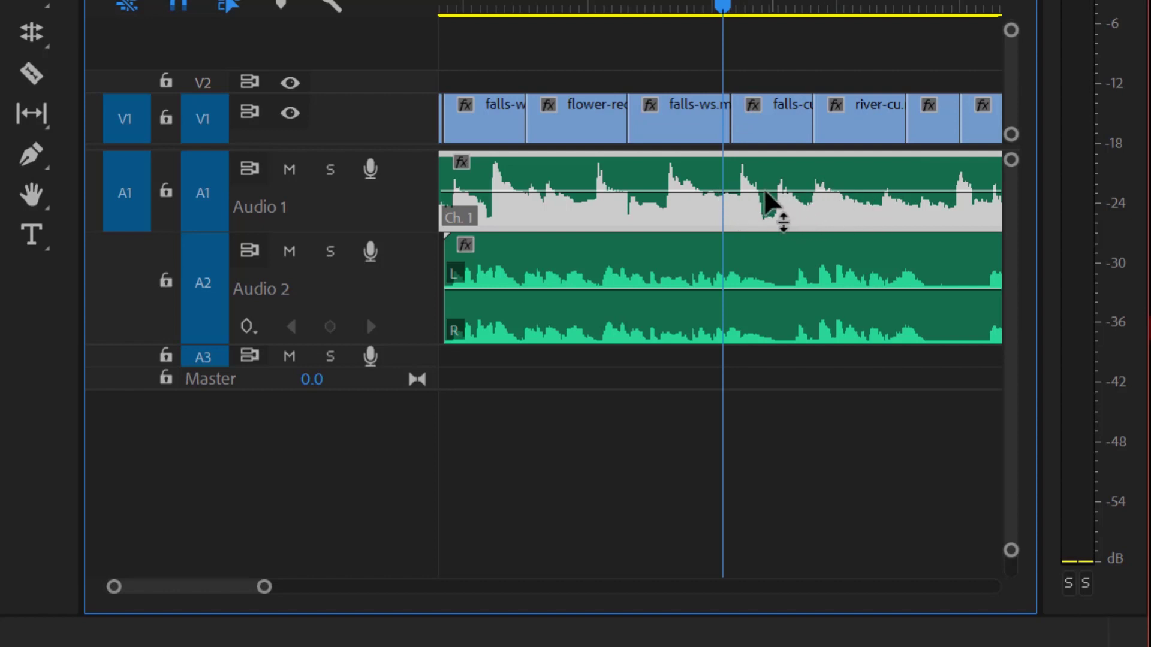
pyautogui.click(842, 271)
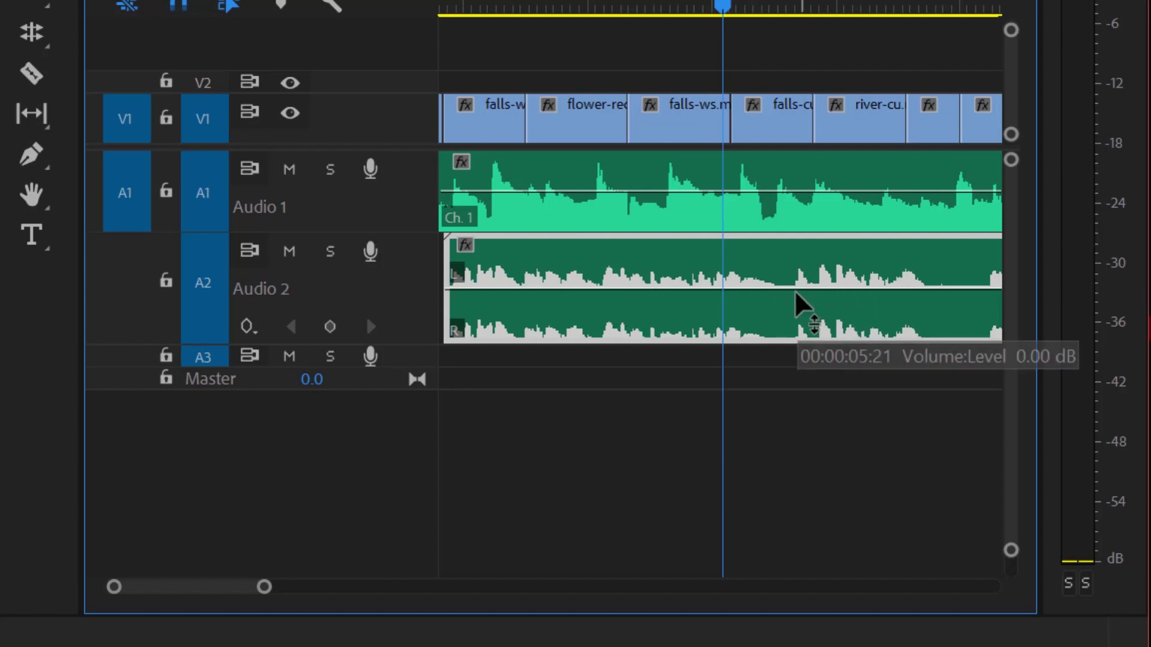
pyautogui.moveTo(799, 288); pyautogui.dragTo(799, 264)
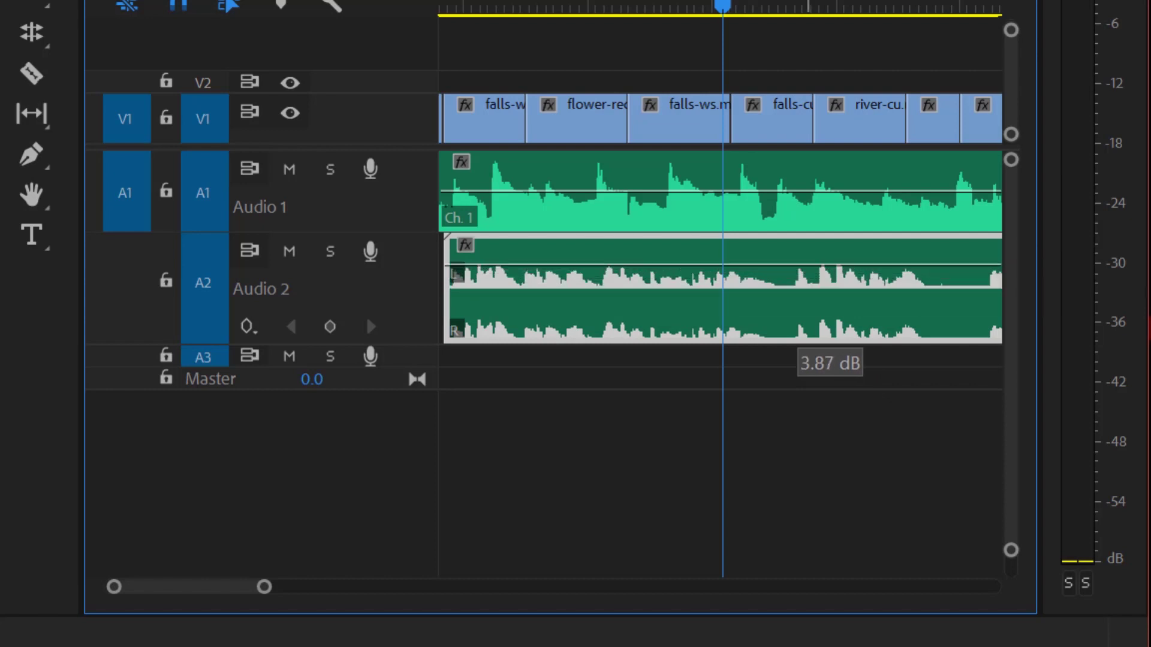
pyautogui.moveTo(798, 264); pyautogui.dragTo(798, 264)
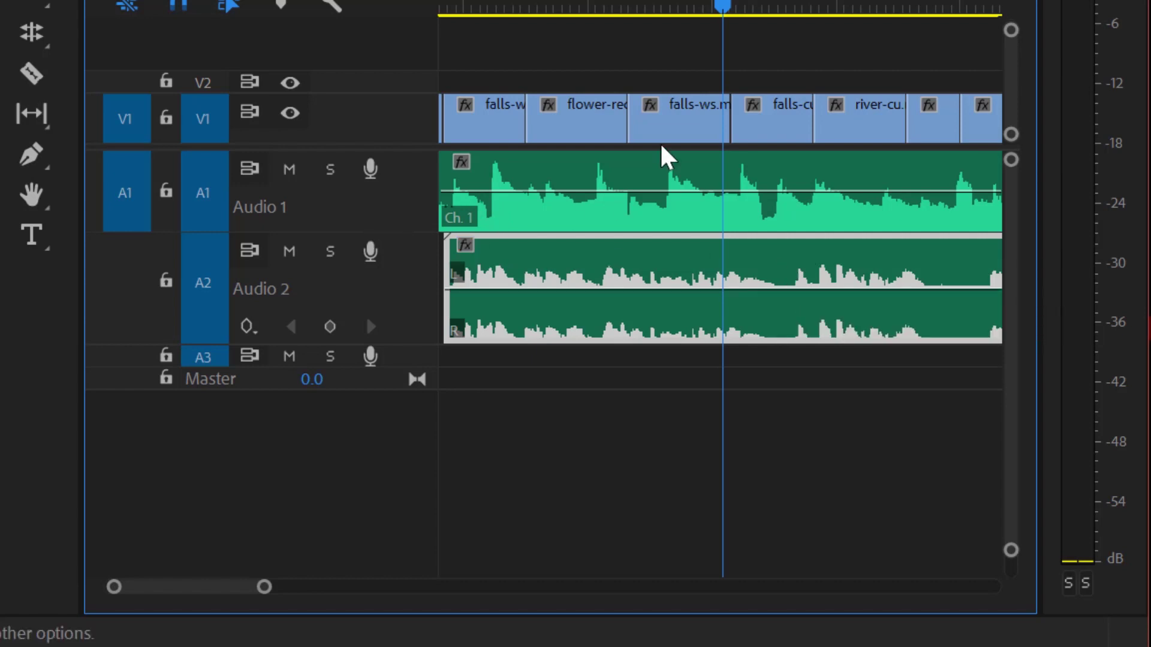
# Play the sequence from the start and stop playback.
pyautogui.moveTo(722, 7); pyautogui.dragTo(401, 44)
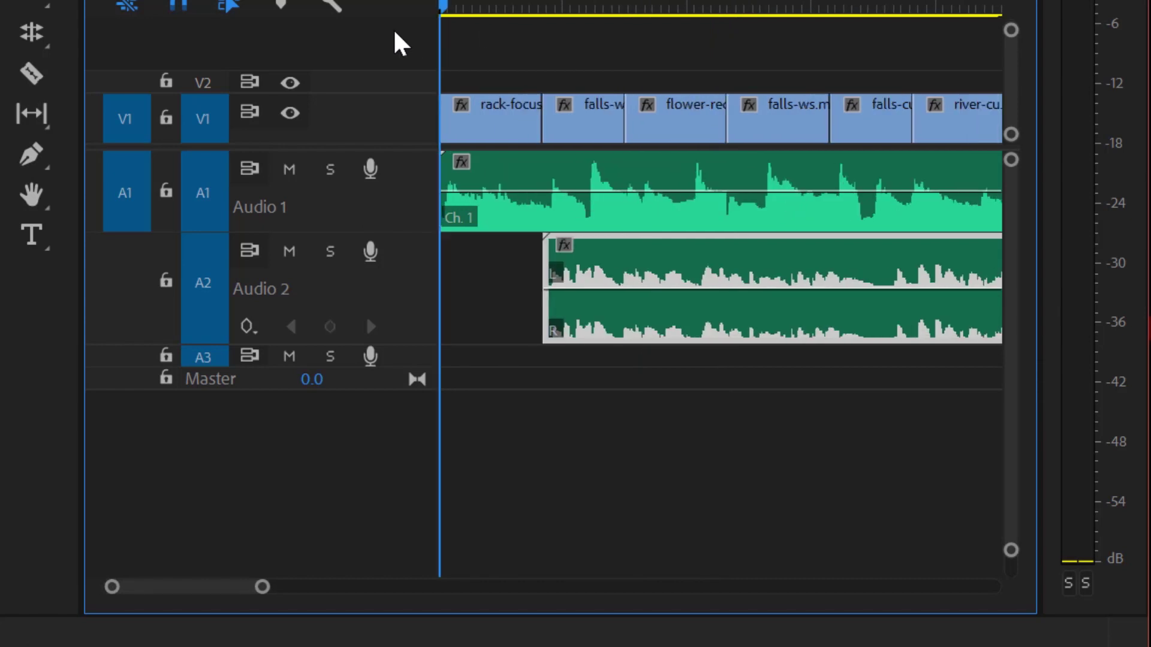
pyautogui.press('space')
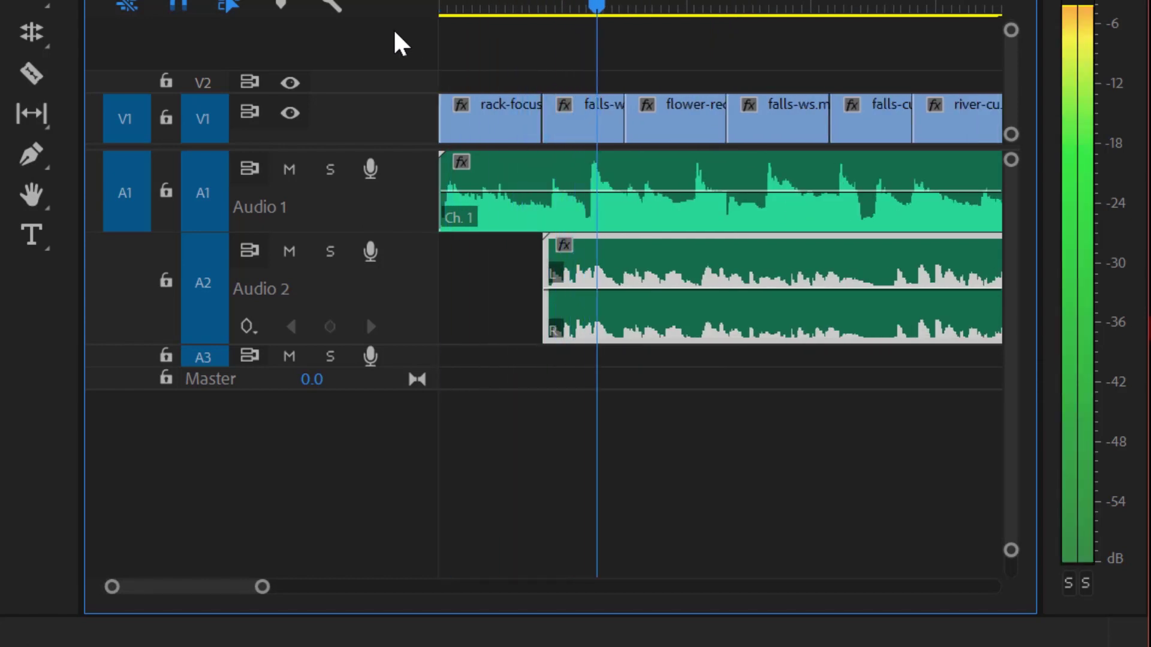
pyautogui.press('space')
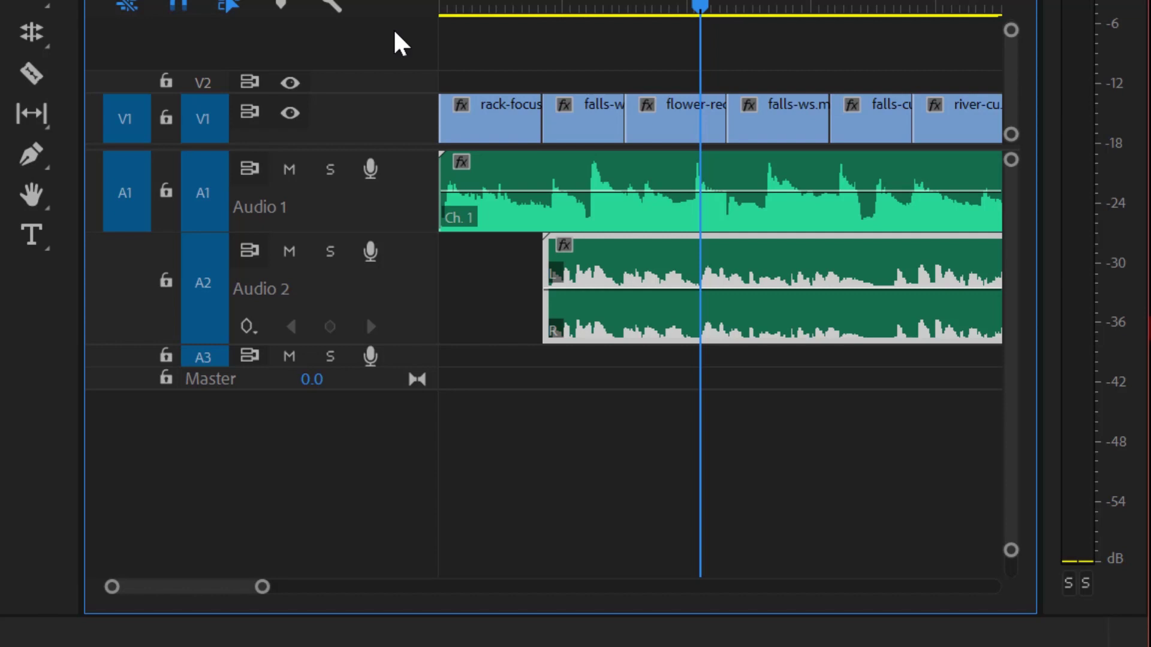
# Audition with Audio 1 and Audio 2 muted in turn, ending with only Audio 1 muted.
pyautogui.click(289, 171)
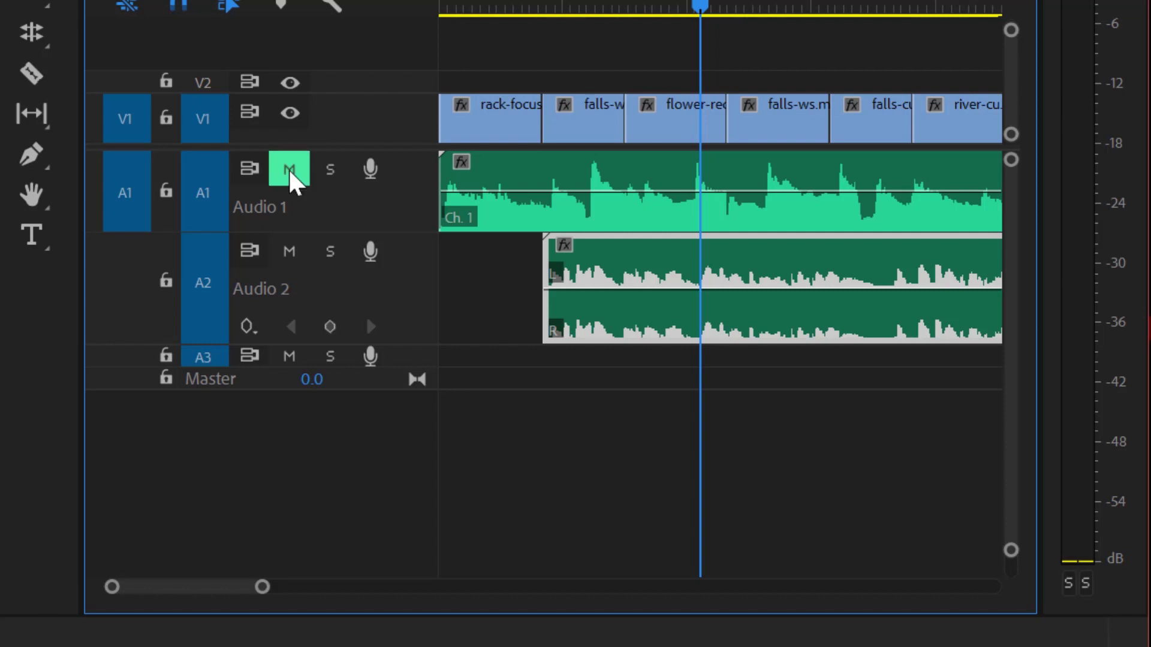
pyautogui.press('space')
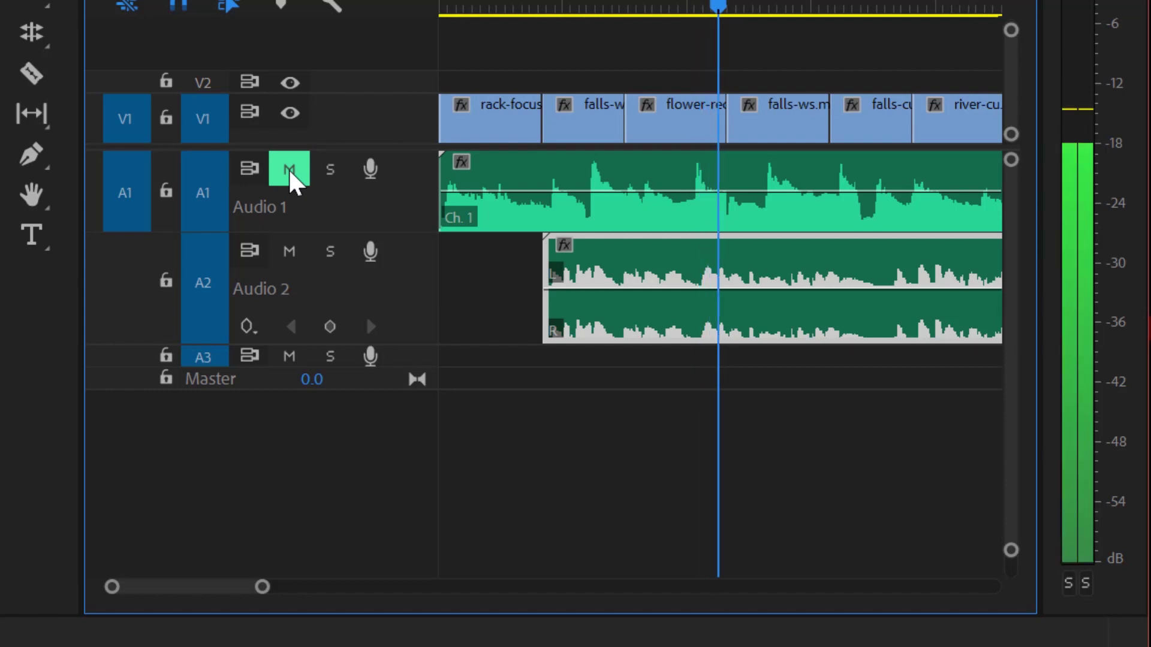
pyautogui.press('space')
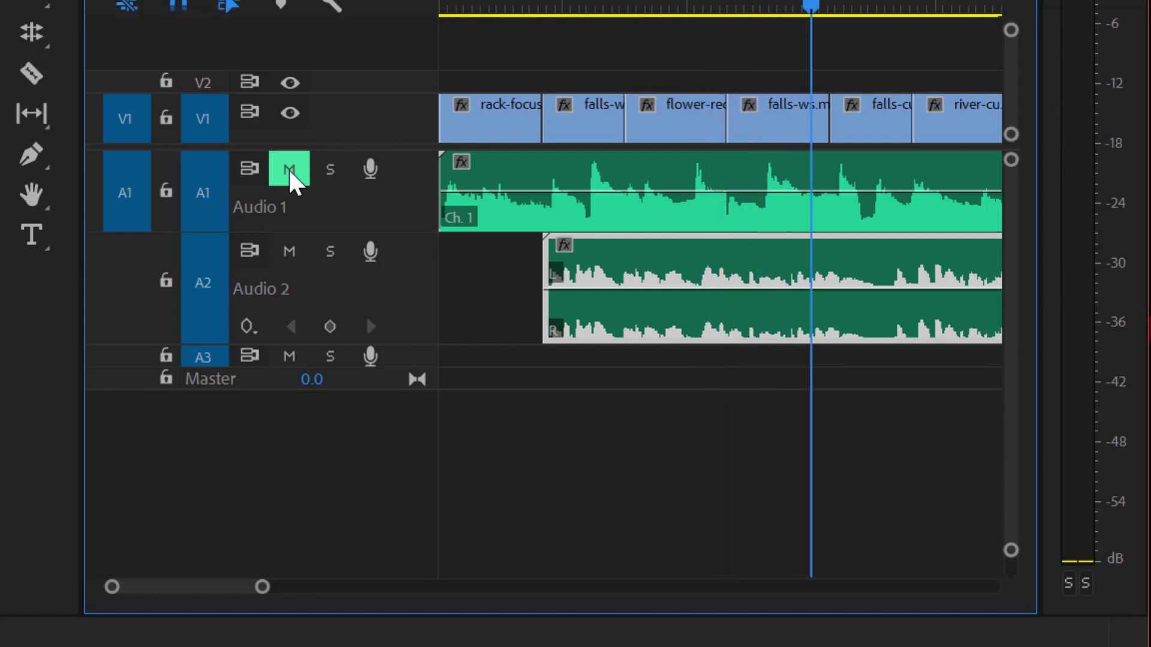
pyautogui.click(292, 255)
pyautogui.press('space')
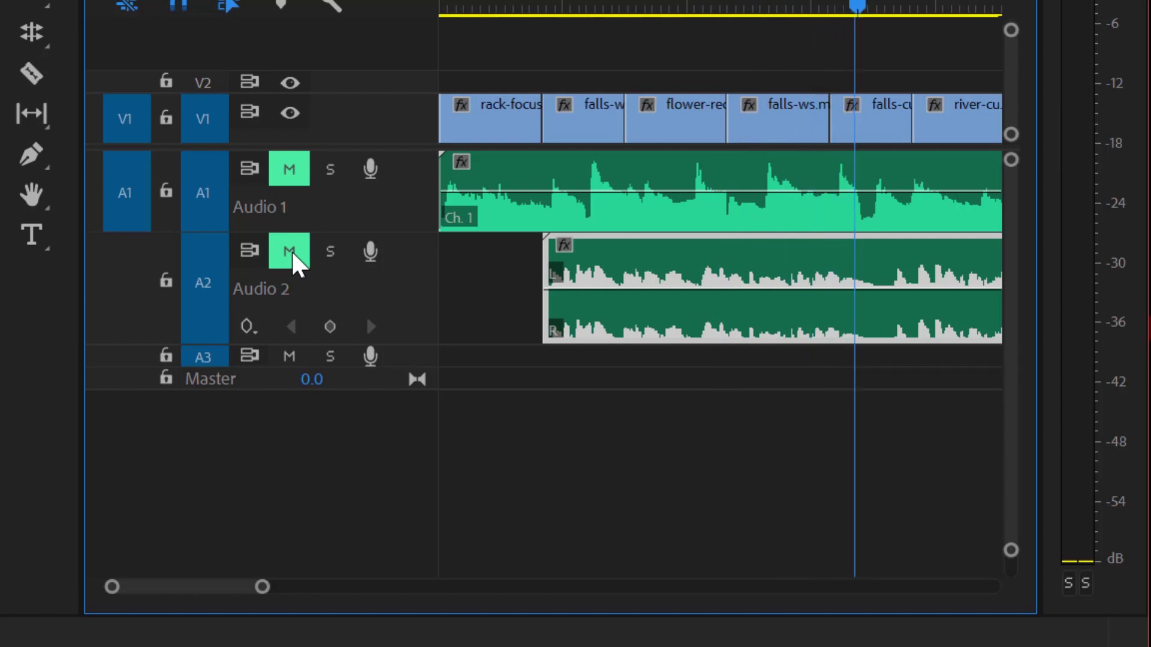
pyautogui.click(291, 255)
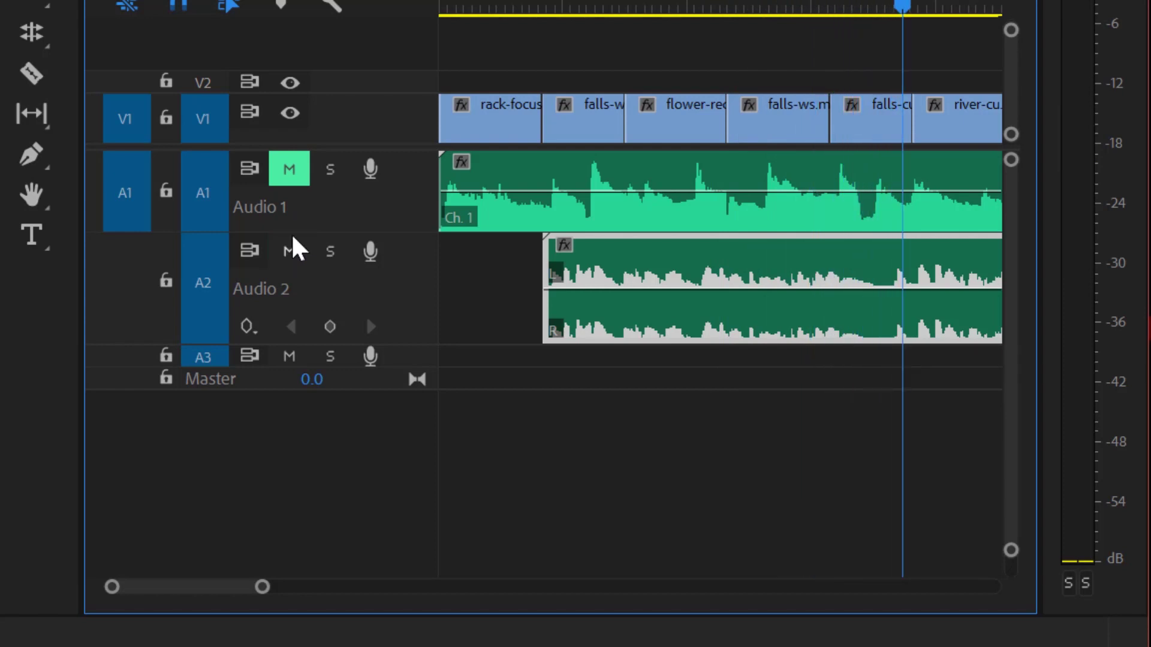
pyautogui.click(290, 171)
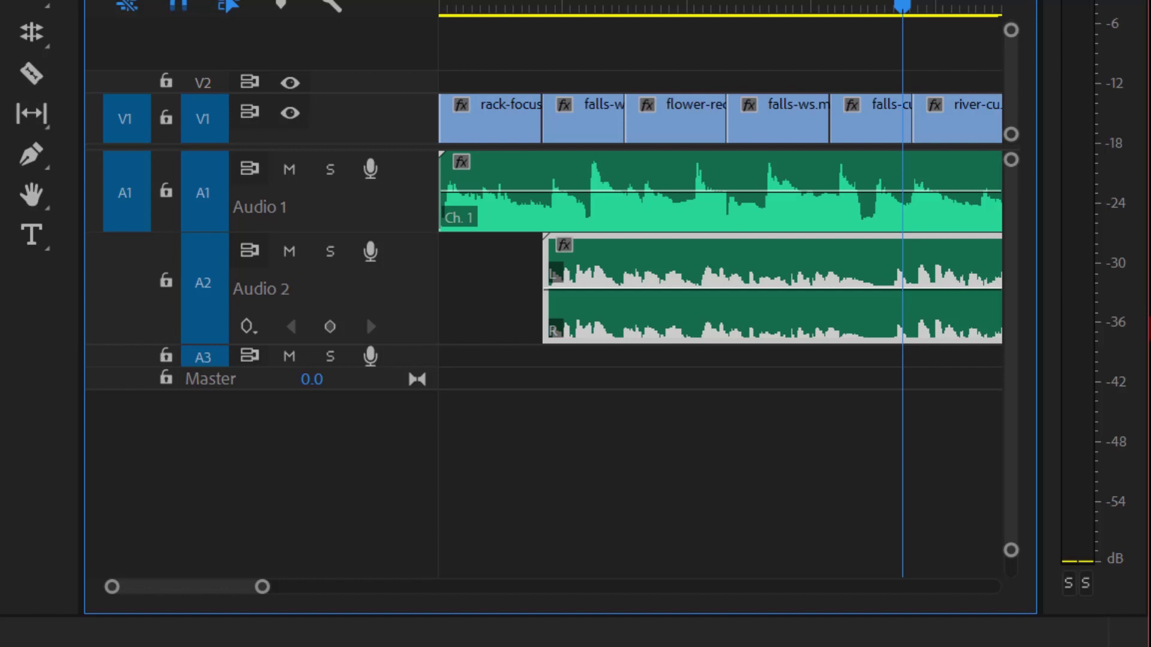
pyautogui.moveTo(903, 7); pyautogui.dragTo(696, 19)
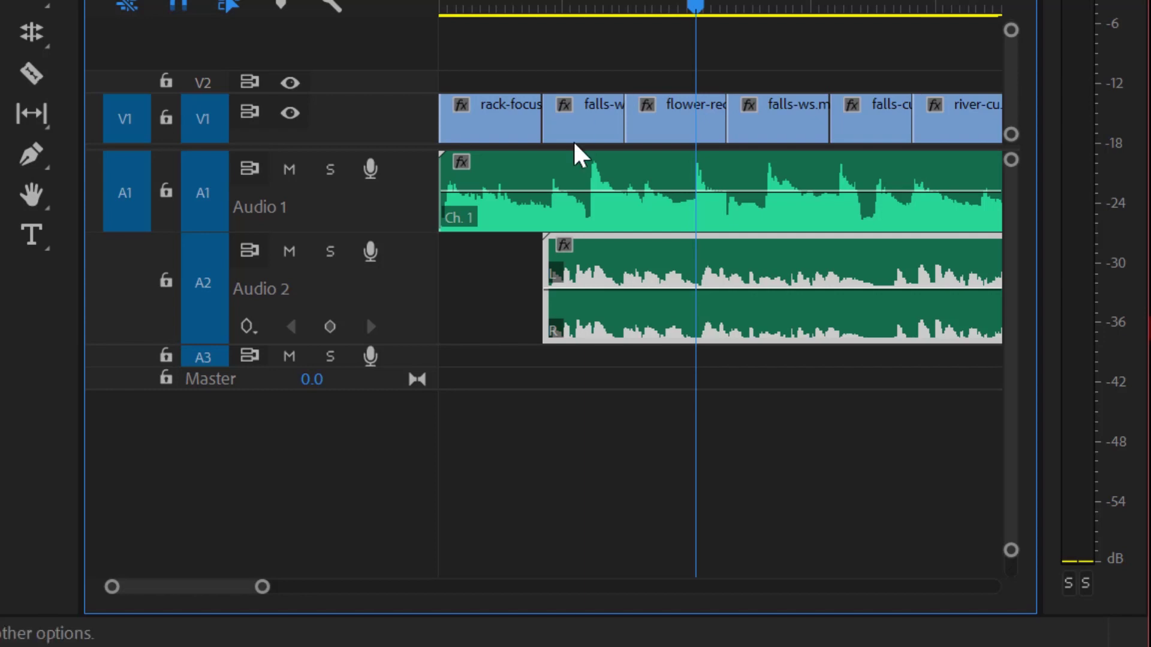
pyautogui.click(290, 169)
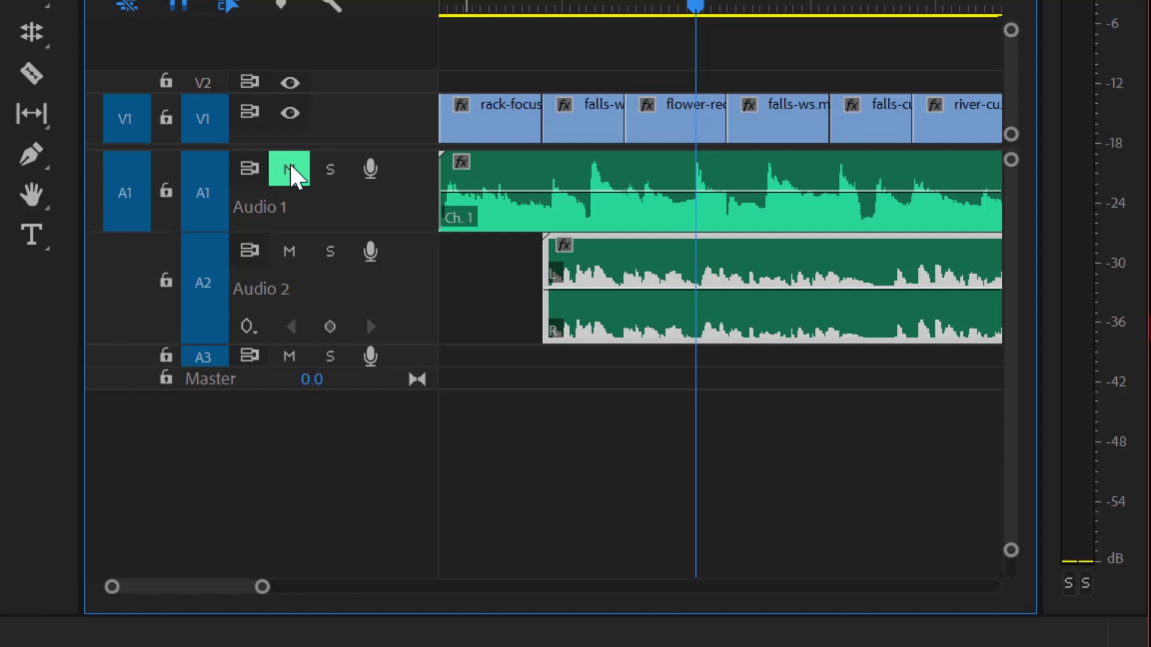
# Unmute Audio 1, play it soloed to hear the music alone, then unsolo it.
pyautogui.click(291, 172)
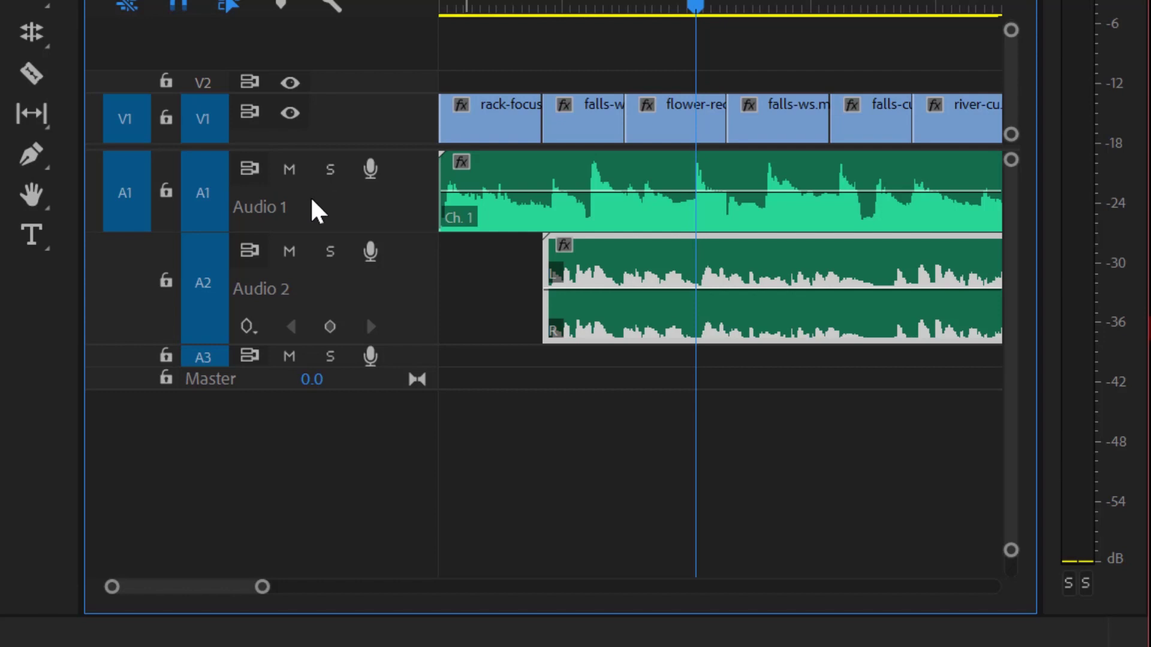
pyautogui.click(330, 172)
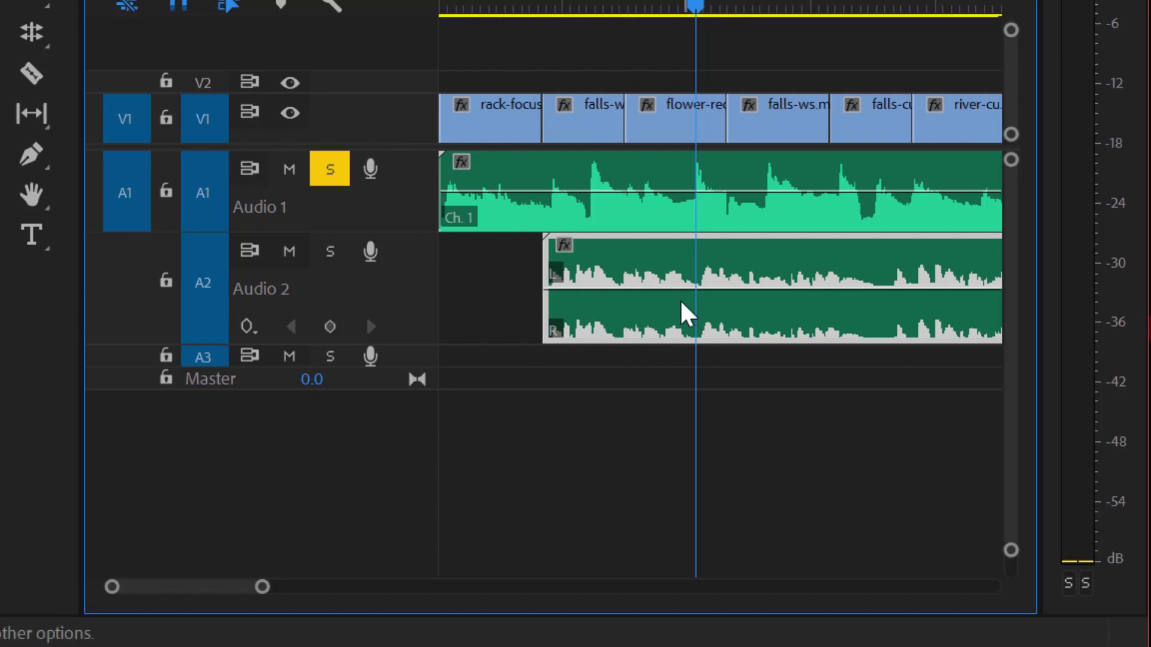
pyautogui.press('space')
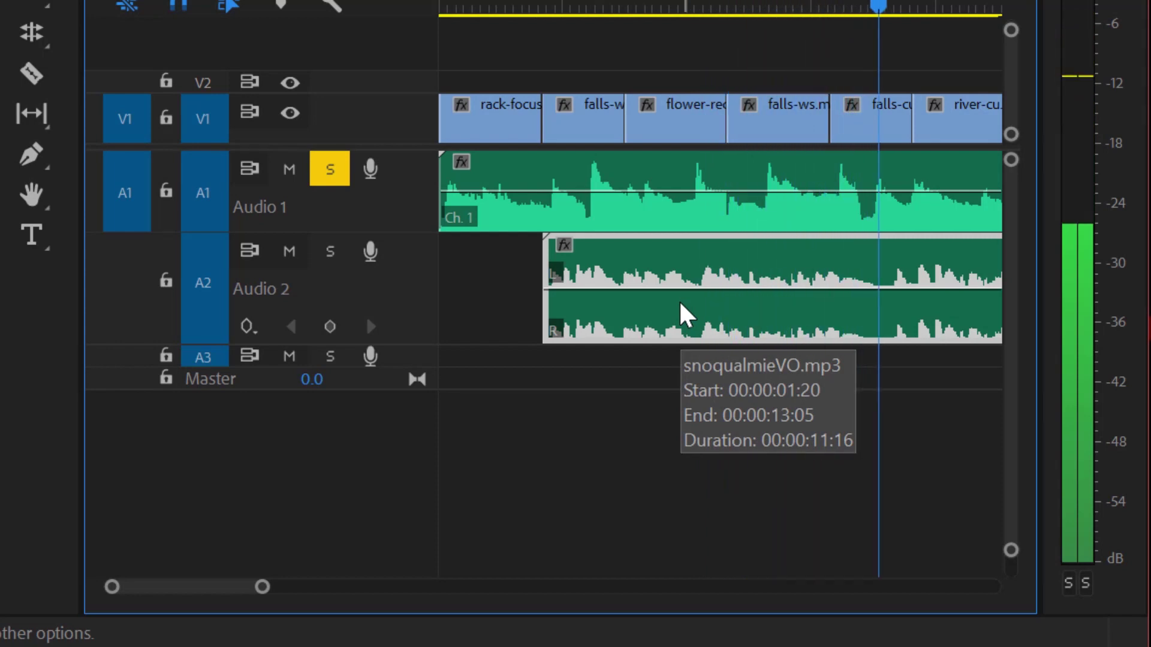
pyautogui.press('space')
pyautogui.click(334, 170)
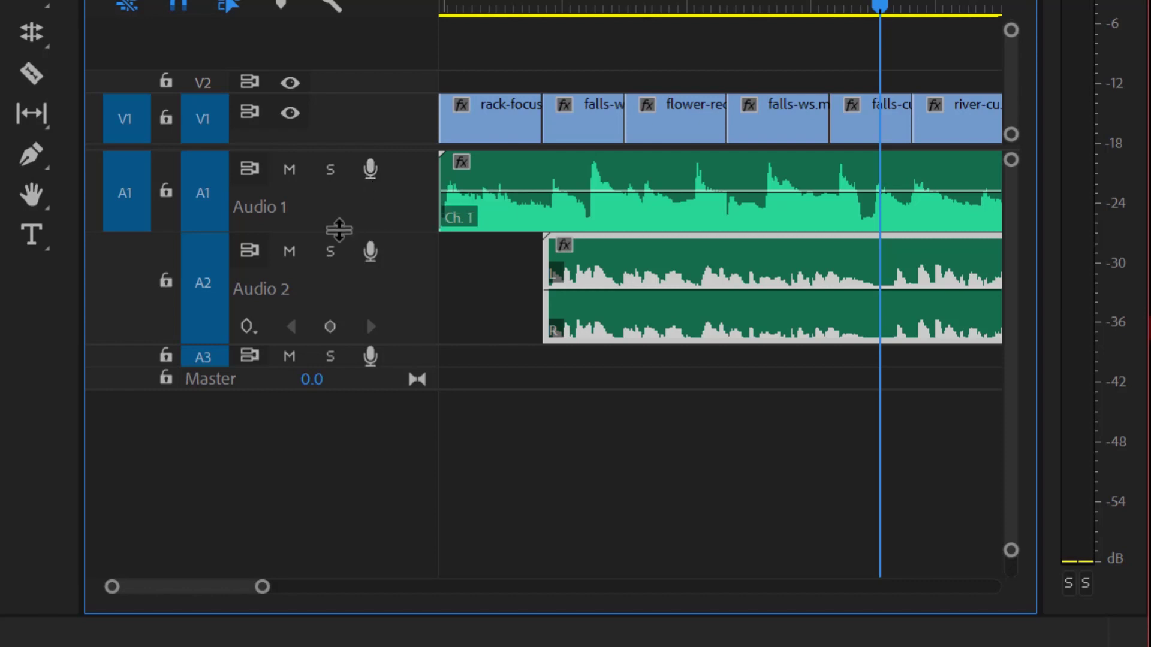
# Make Audio 1 taller and rename it 'music'.
pyautogui.moveTo(317, 349); pyautogui.dragTo(344, 242)
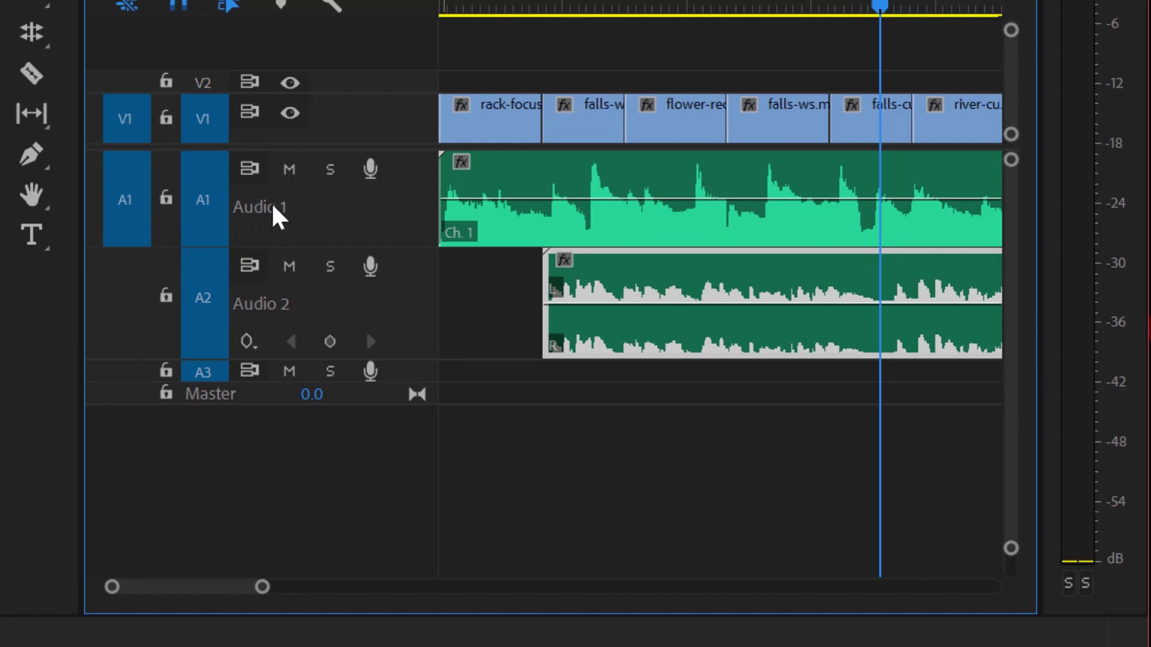
pyautogui.rightClick(334, 214)
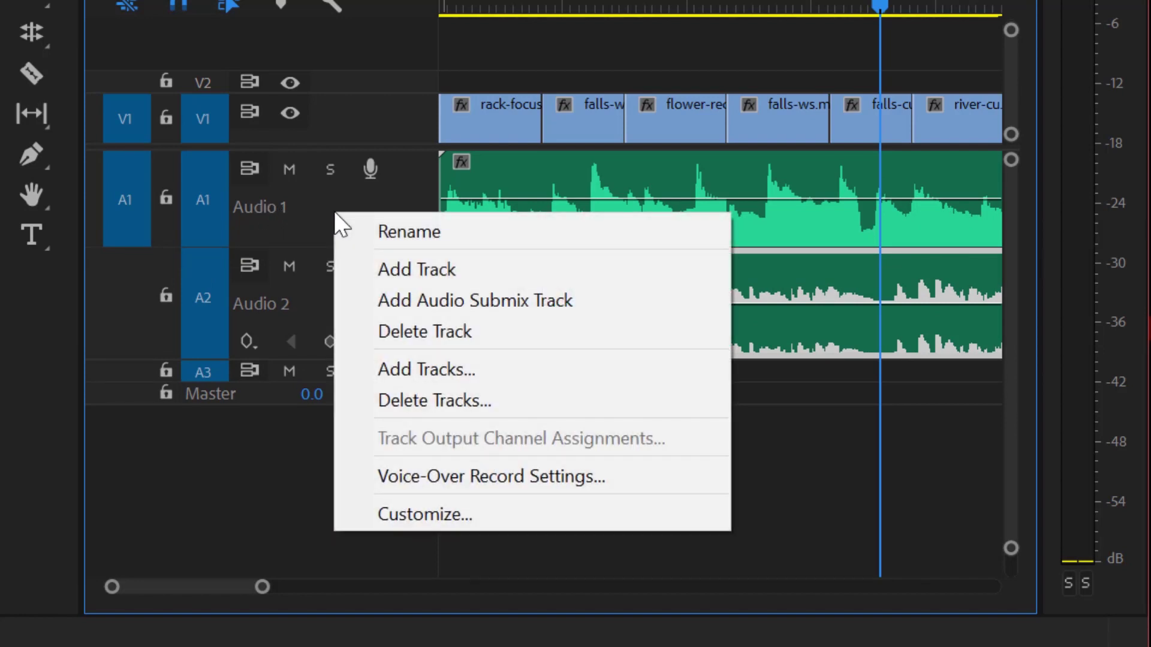
pyautogui.click(403, 232)
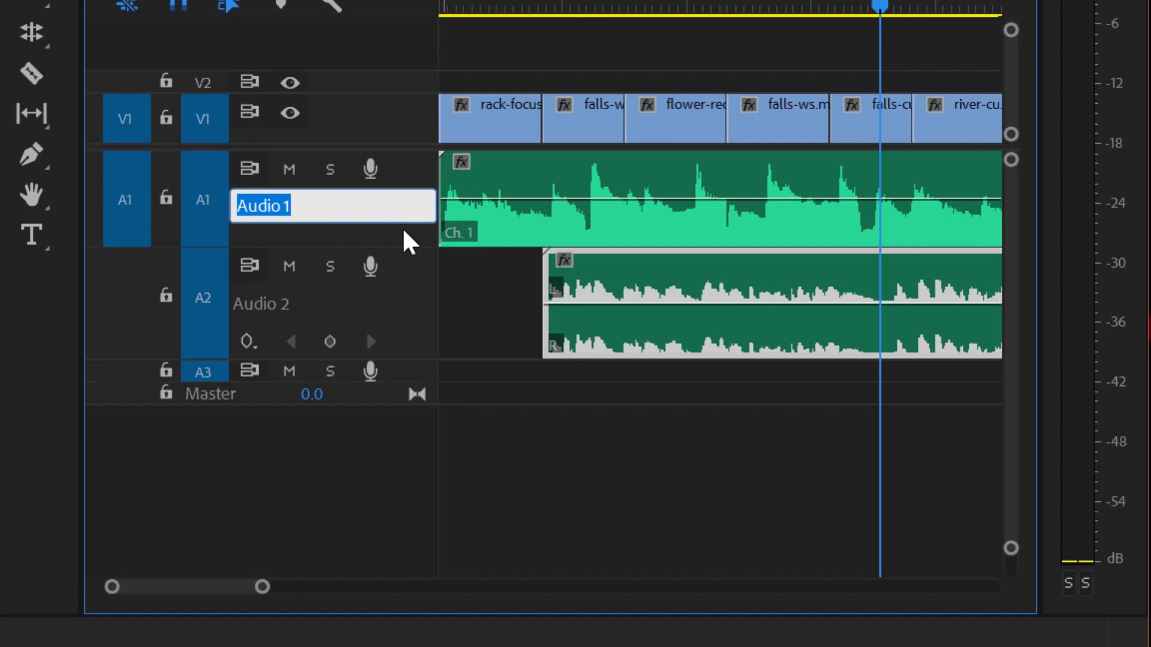
pyautogui.write('music')
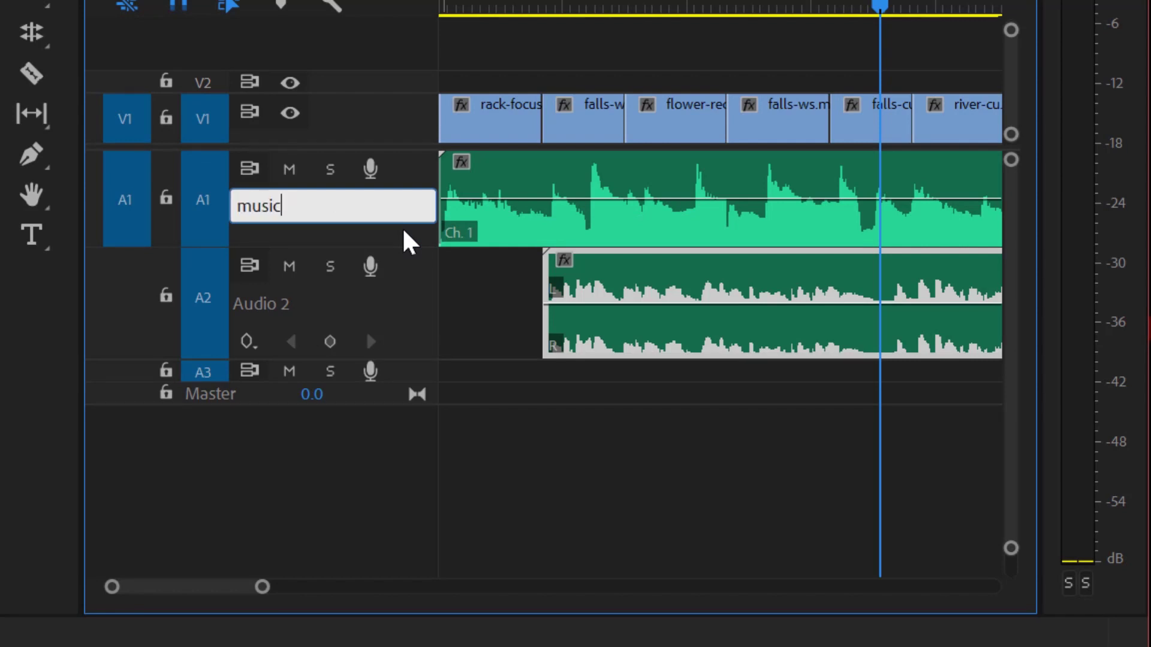
pyautogui.press('Return')
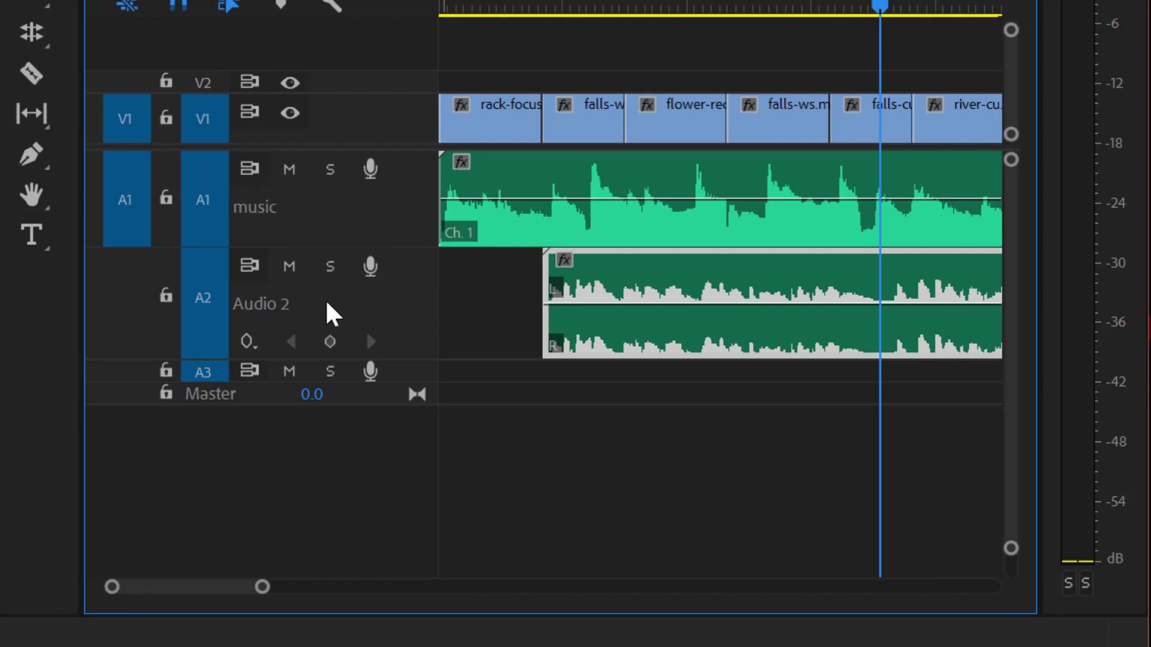
# Rename the Audio 2 track to 'voice over'.
pyautogui.rightClick(328, 303)
pyautogui.click(400, 323)
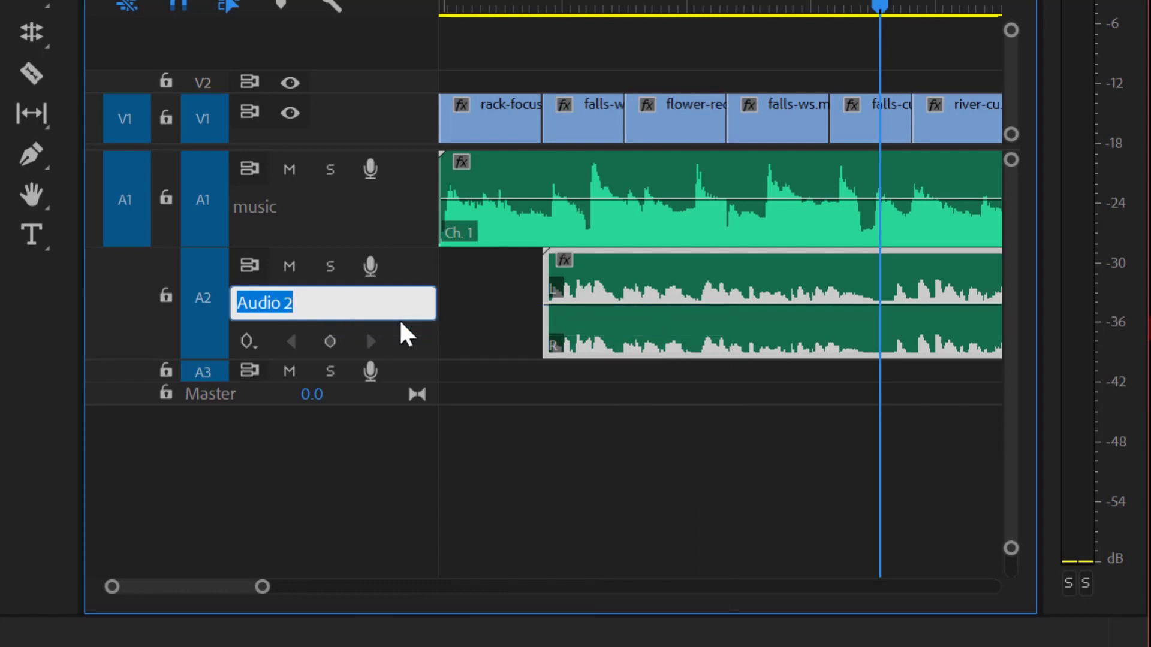
pyautogui.write('voice over')
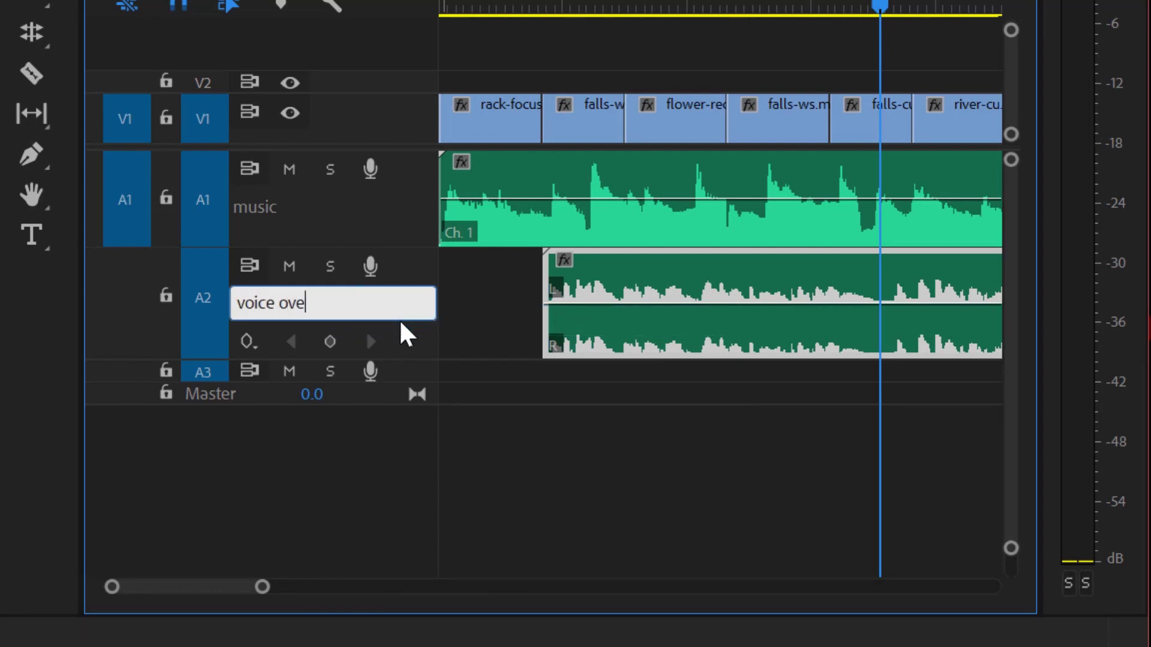
pyautogui.click(366, 214)
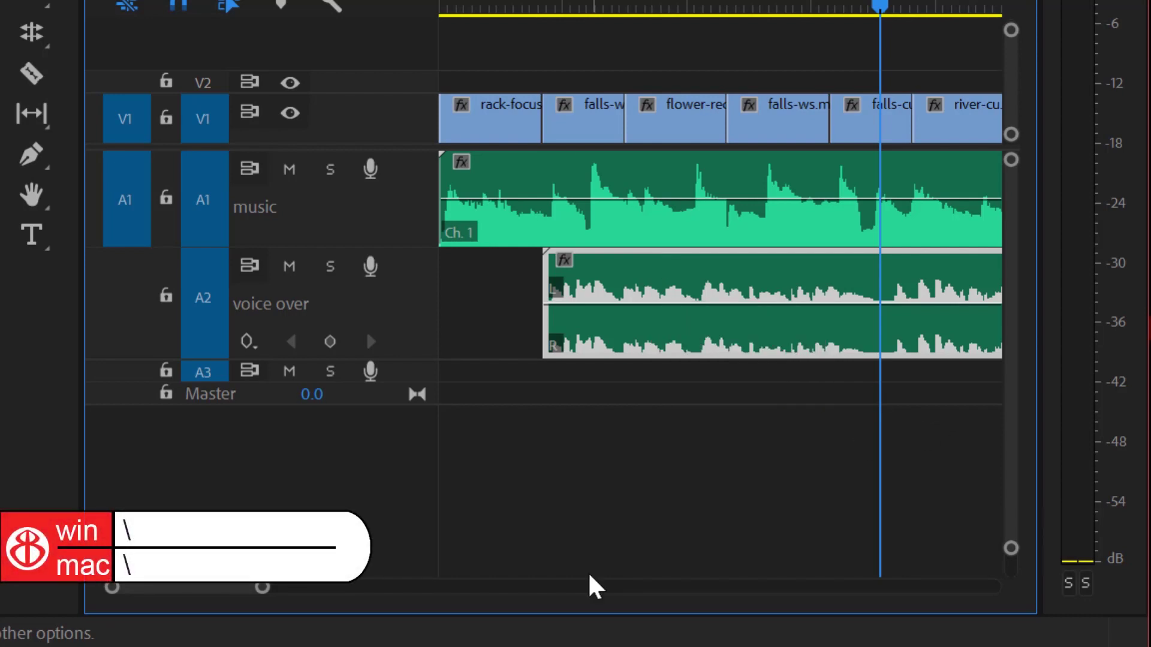
# Move the playhead to 00:00:01:15 and add two Pen-tool volume keyframes on the music clip.
pyautogui.press('\\')
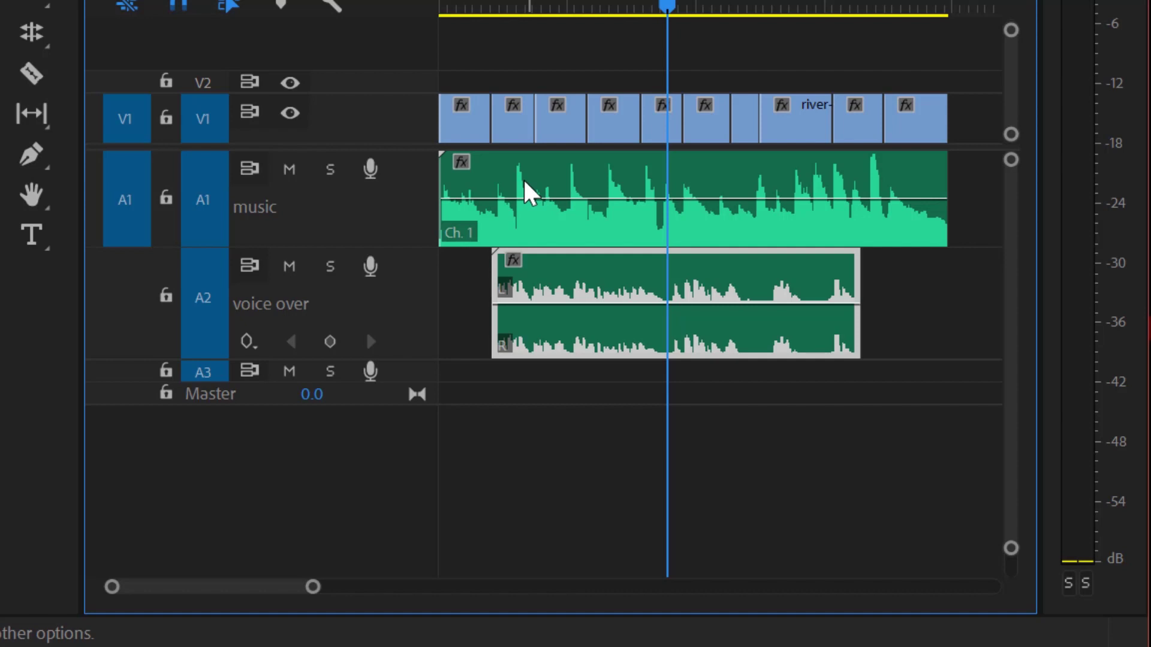
pyautogui.moveTo(531, 193)
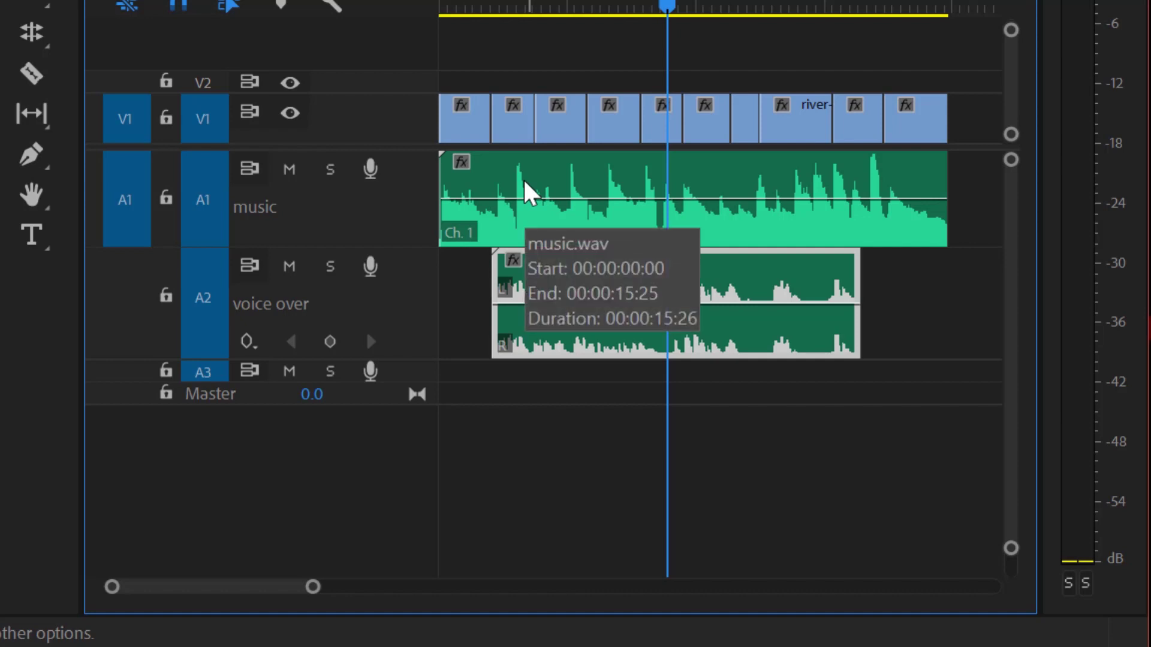
pyautogui.moveTo(458, 1); pyautogui.dragTo(458, 166)
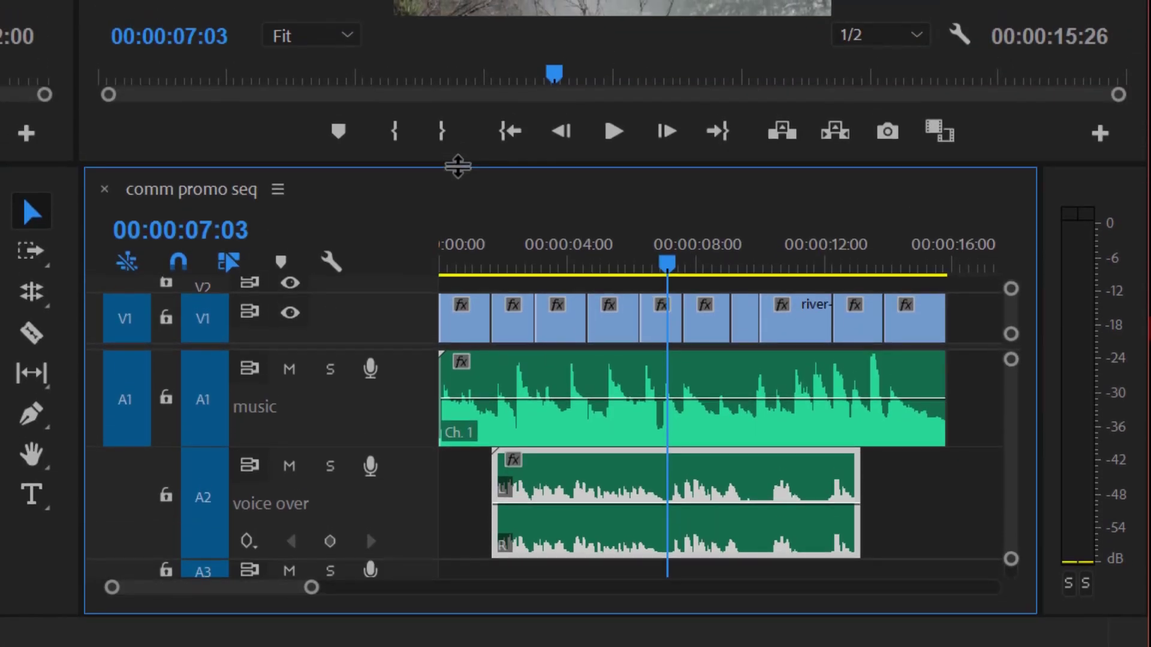
pyautogui.moveTo(674, 273); pyautogui.dragTo(486, 267)
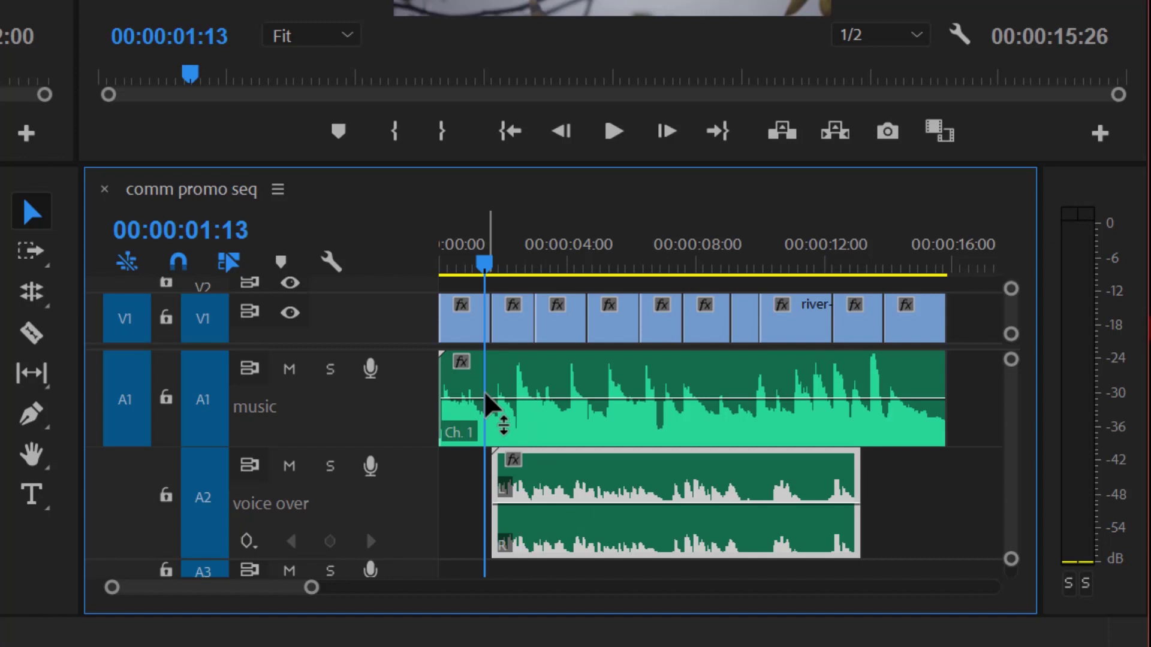
pyautogui.click(30, 415)
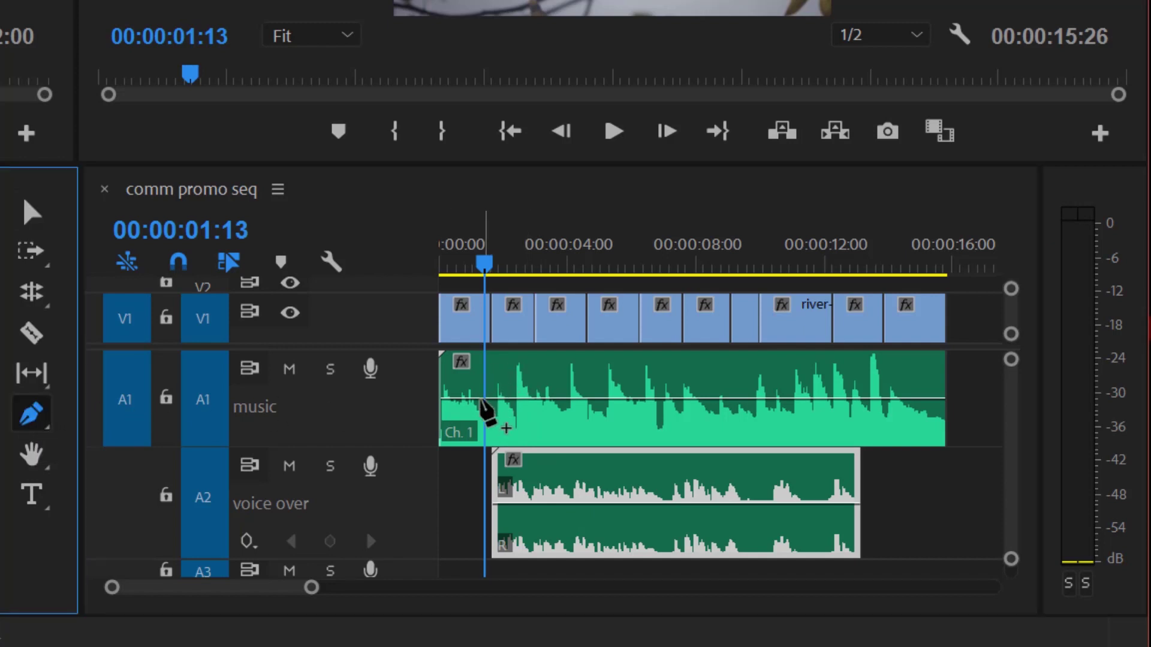
pyautogui.click(483, 400)
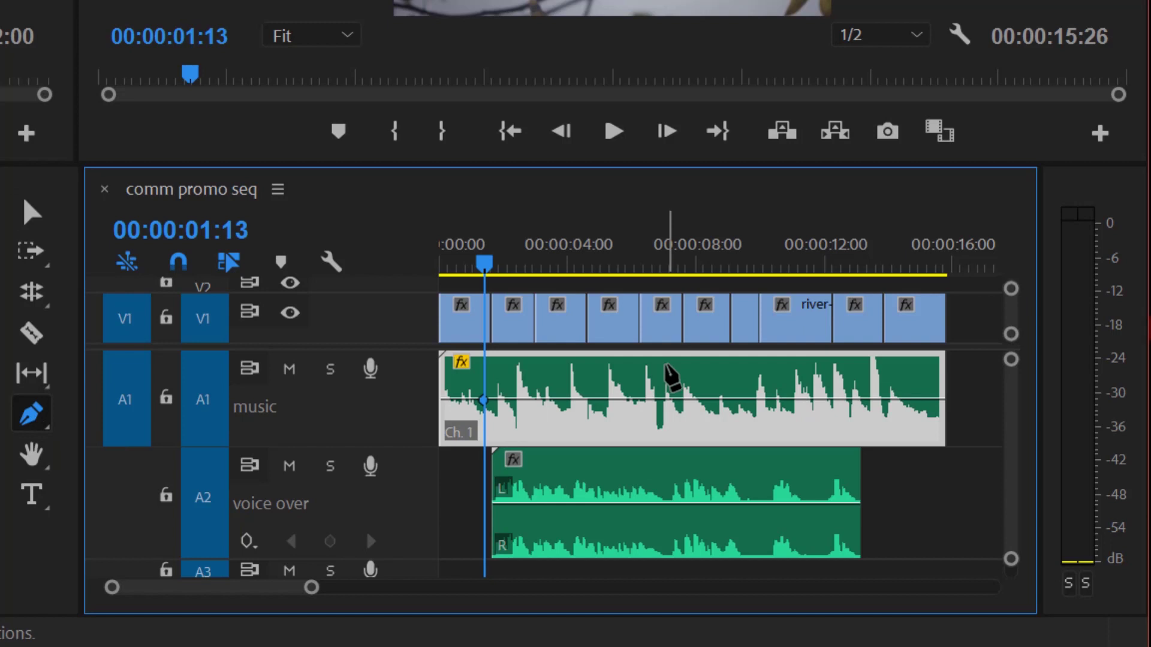
pyautogui.press('=')
pyautogui.press('=')
pyautogui.press('=')
pyautogui.press('=')
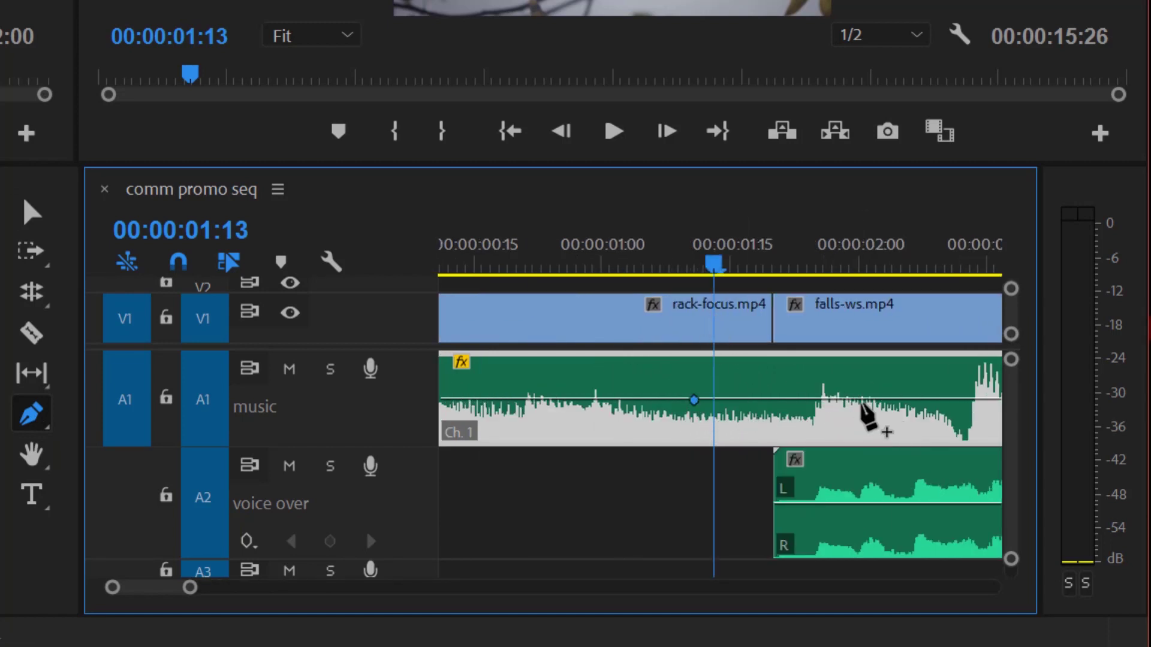
pyautogui.click(838, 400)
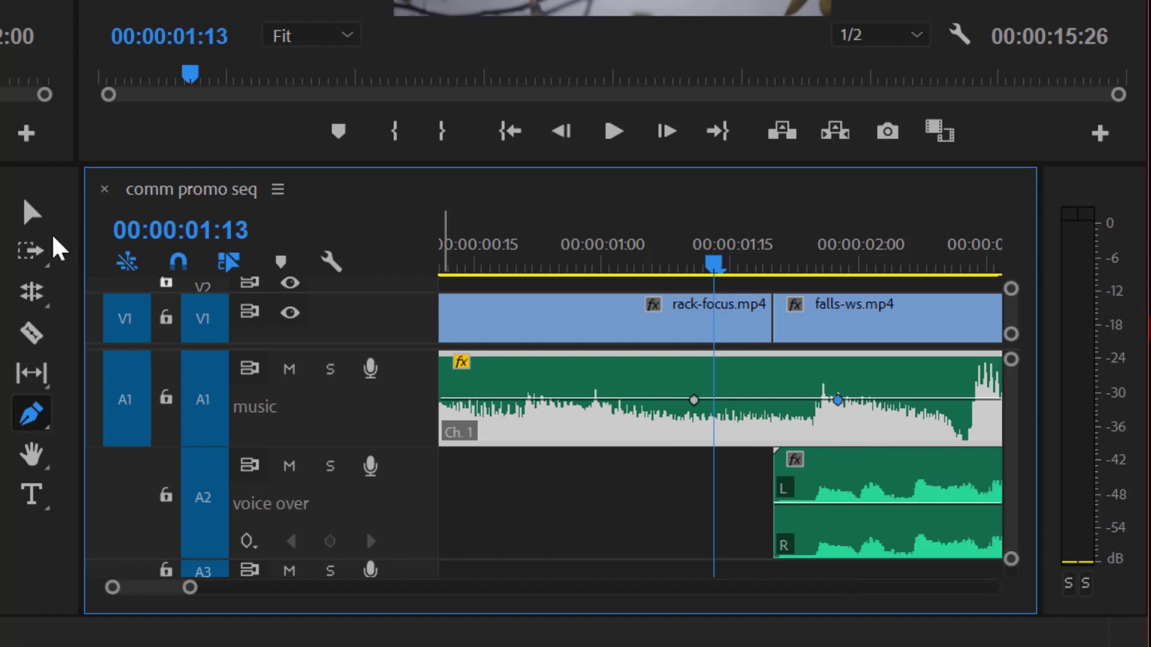
# Trial-drag the music volume around the keyframes, then undo, leaving it flat at 0.00 dB.
pyautogui.click(29, 214)
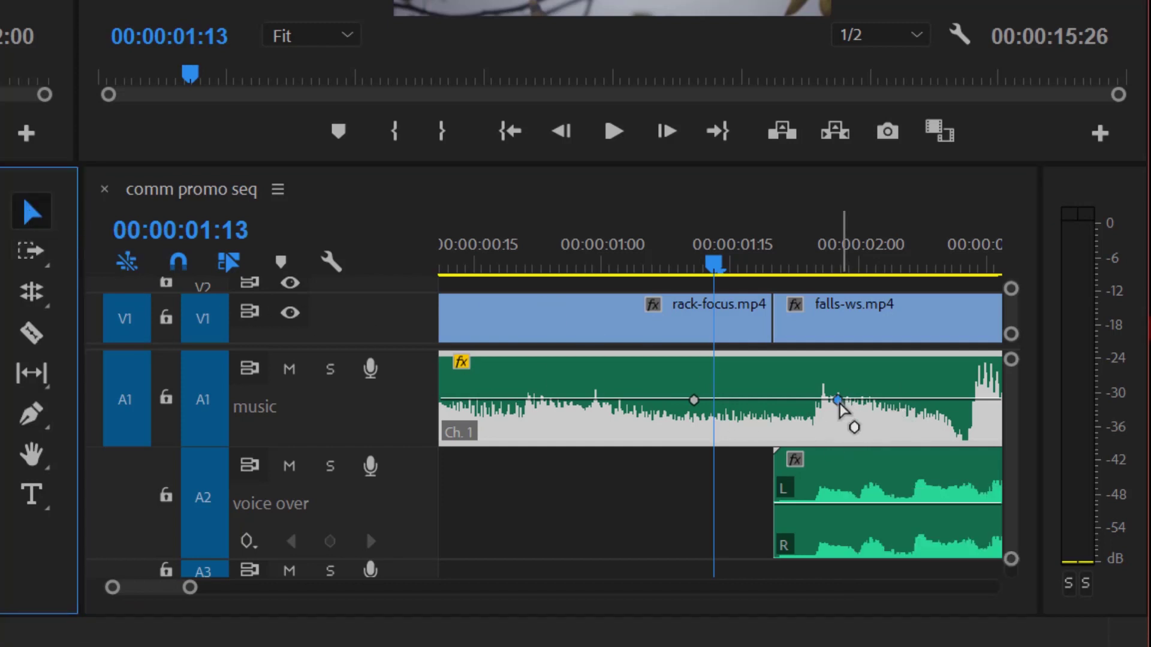
pyautogui.moveTo(838, 401)
pyautogui.mouseDown()
pyautogui.moveTo(841, 421)
pyautogui.moveTo(842, 385)
pyautogui.moveTo(841, 430)
pyautogui.moveTo(843, 412)
pyautogui.mouseUp()
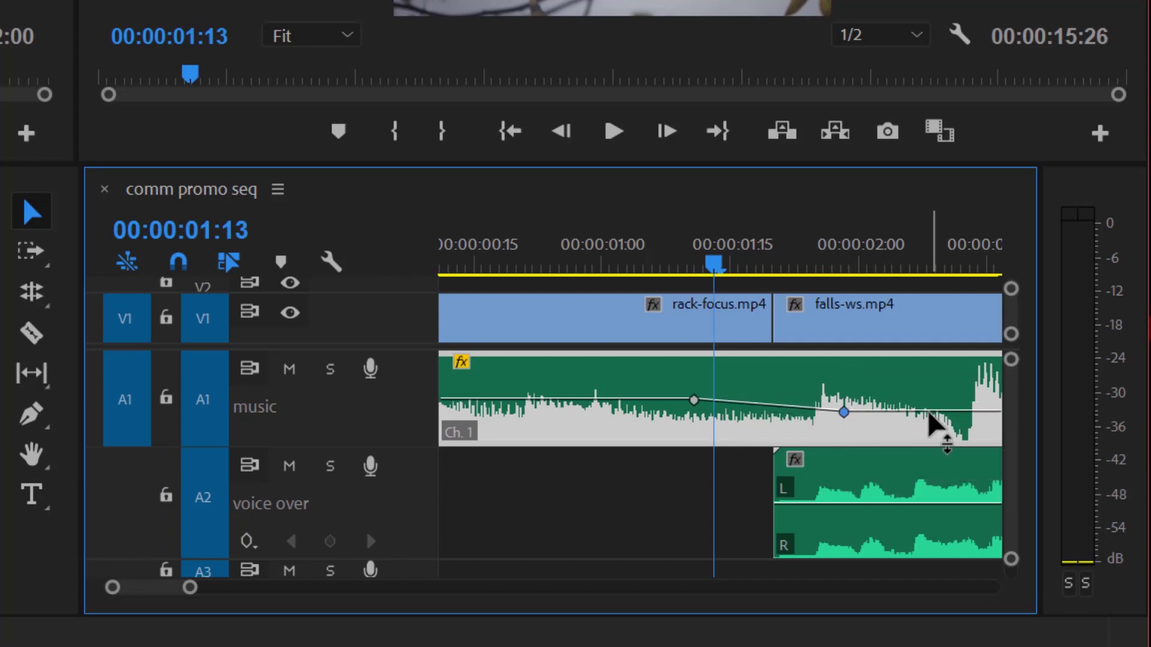
pyautogui.moveTo(934, 414)
pyautogui.mouseDown()
pyautogui.moveTo(934, 447)
pyautogui.moveTo(934, 376)
pyautogui.moveTo(934, 426)
pyautogui.mouseUp()
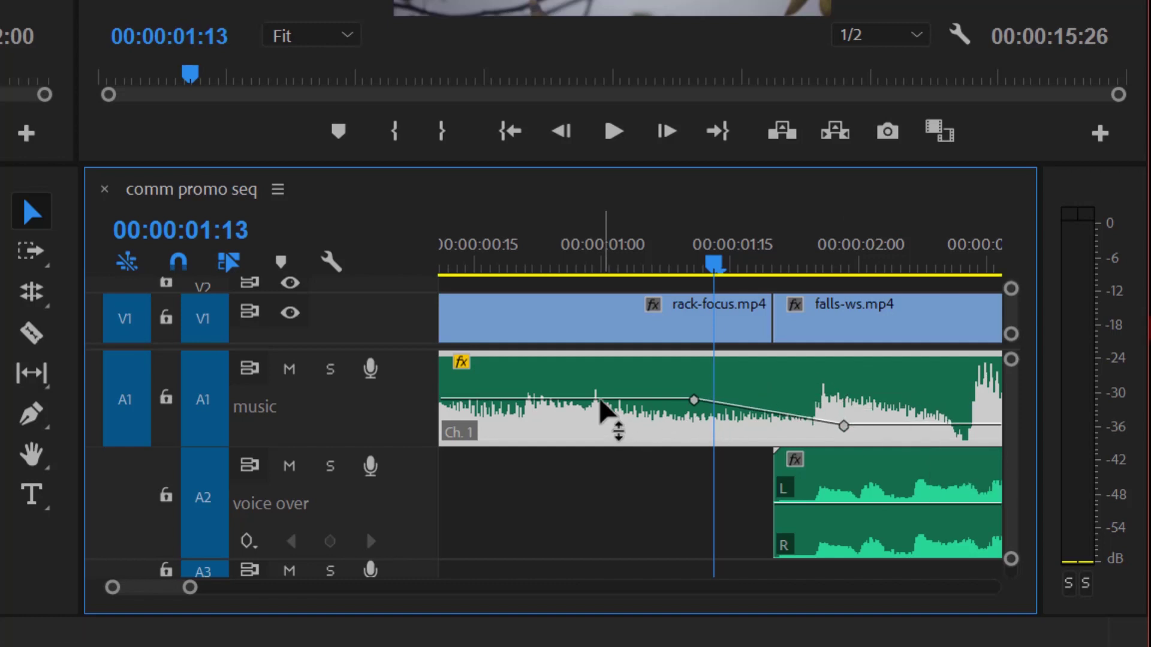
pyautogui.moveTo(597, 399)
pyautogui.mouseDown()
pyautogui.moveTo(598, 375)
pyautogui.moveTo(598, 387)
pyautogui.mouseUp()
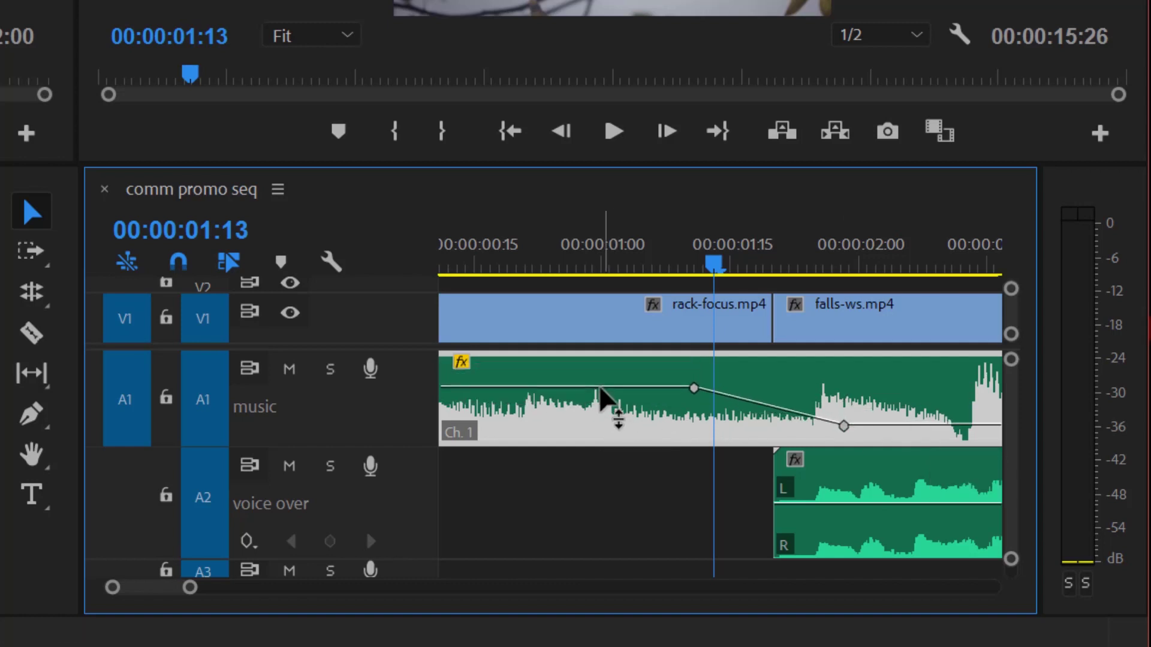
pyautogui.hotkey('ctrl', 'z')
pyautogui.hotkey('ctrl', 'z')
pyautogui.hotkey('ctrl', 'z')
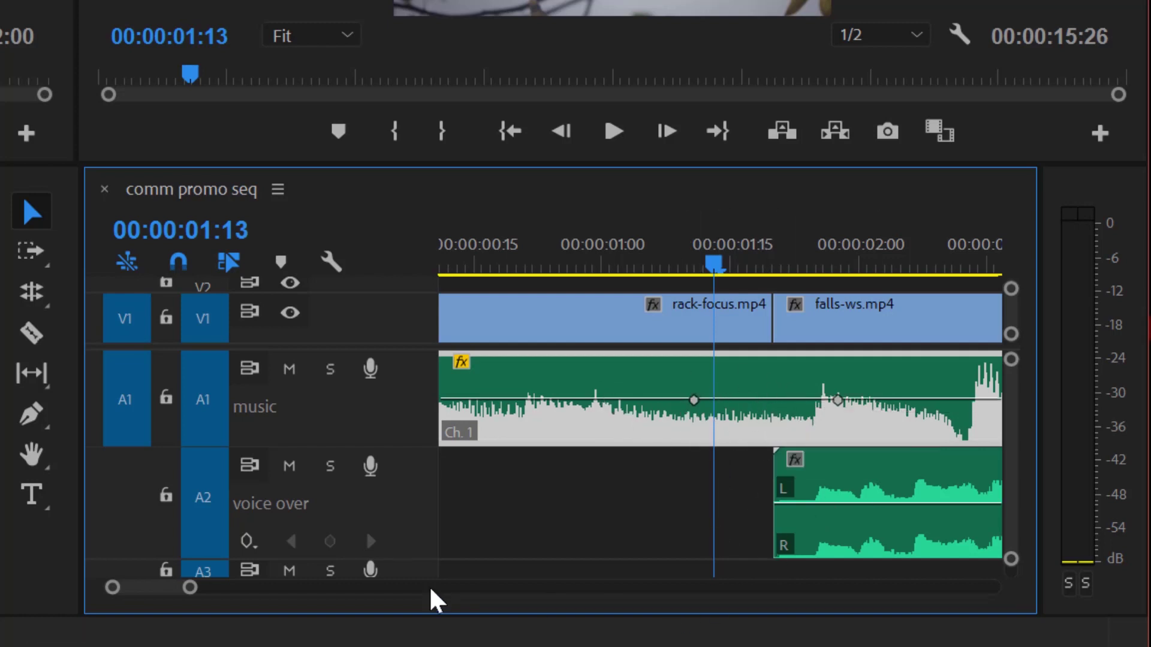
# Make the A1 music track taller and step between its existing volume keyframes.
pyautogui.moveTo(189, 588); pyautogui.dragTo(302, 589)
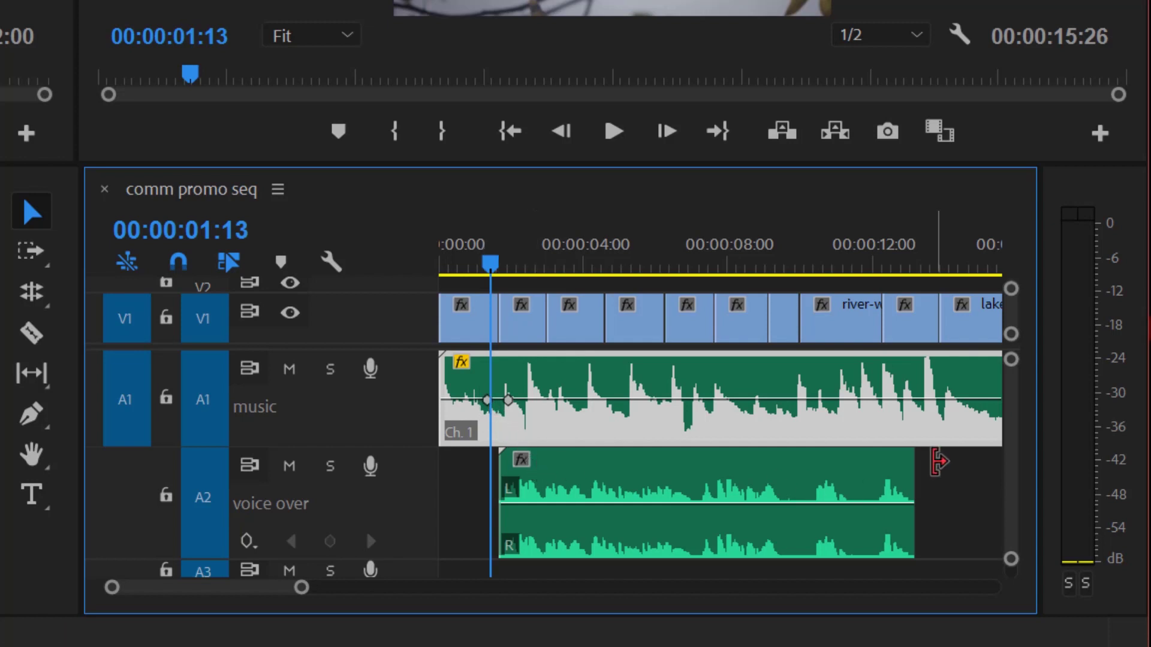
pyautogui.click(902, 398)
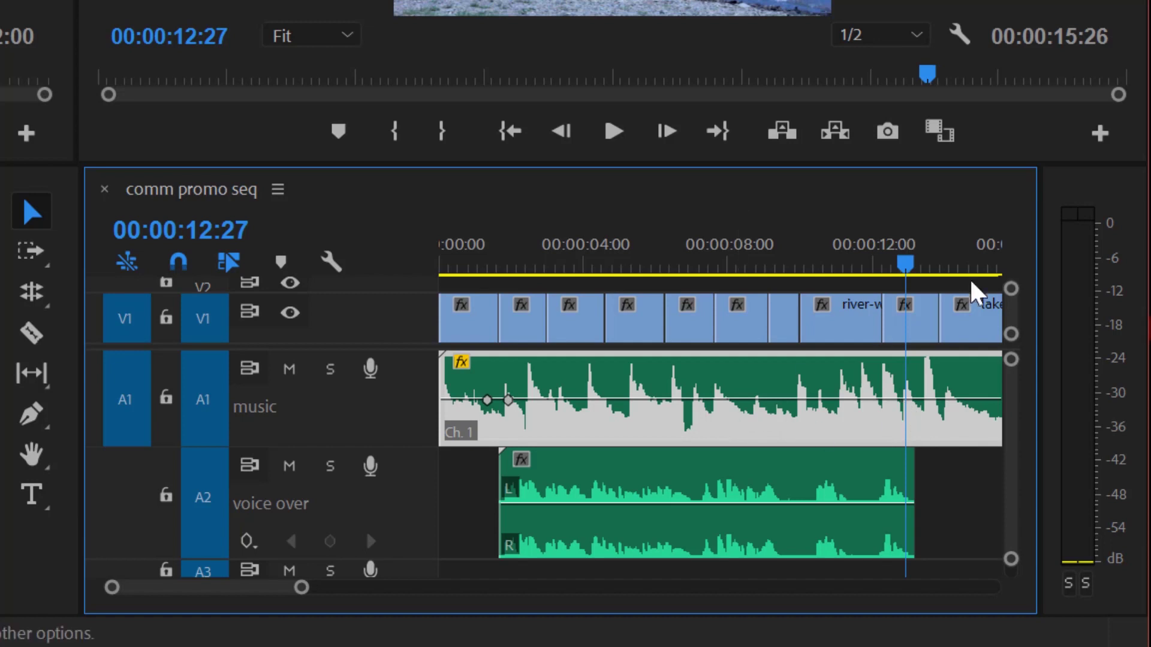
pyautogui.moveTo(906, 267); pyautogui.dragTo(898, 266)
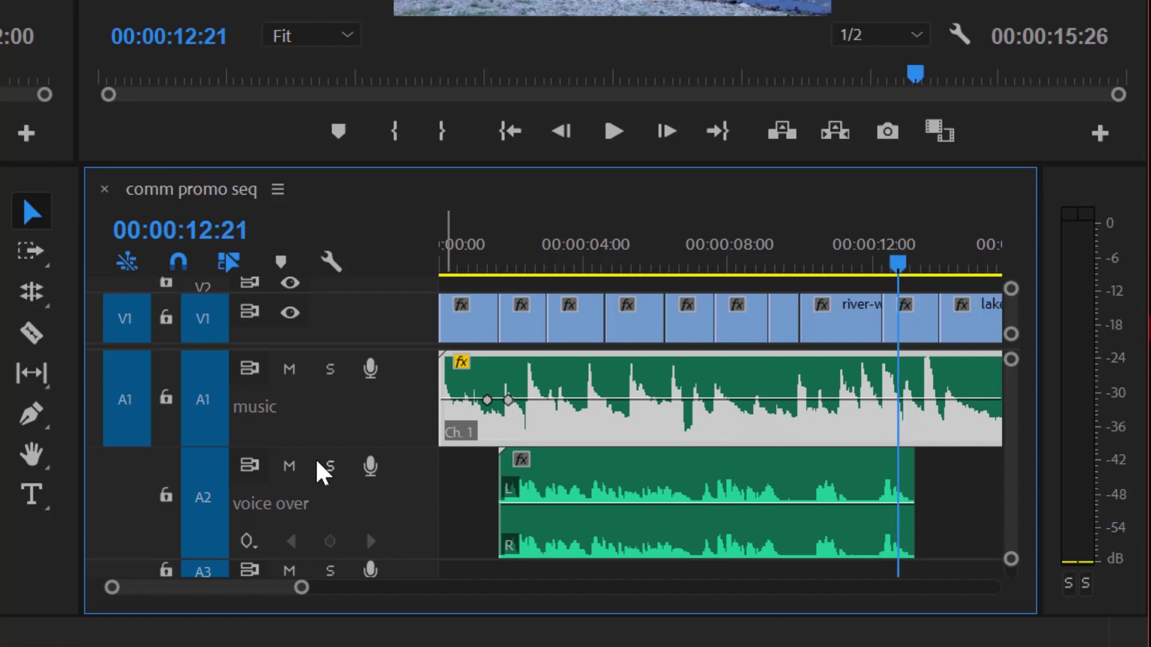
pyautogui.moveTo(341, 446); pyautogui.dragTo(349, 529)
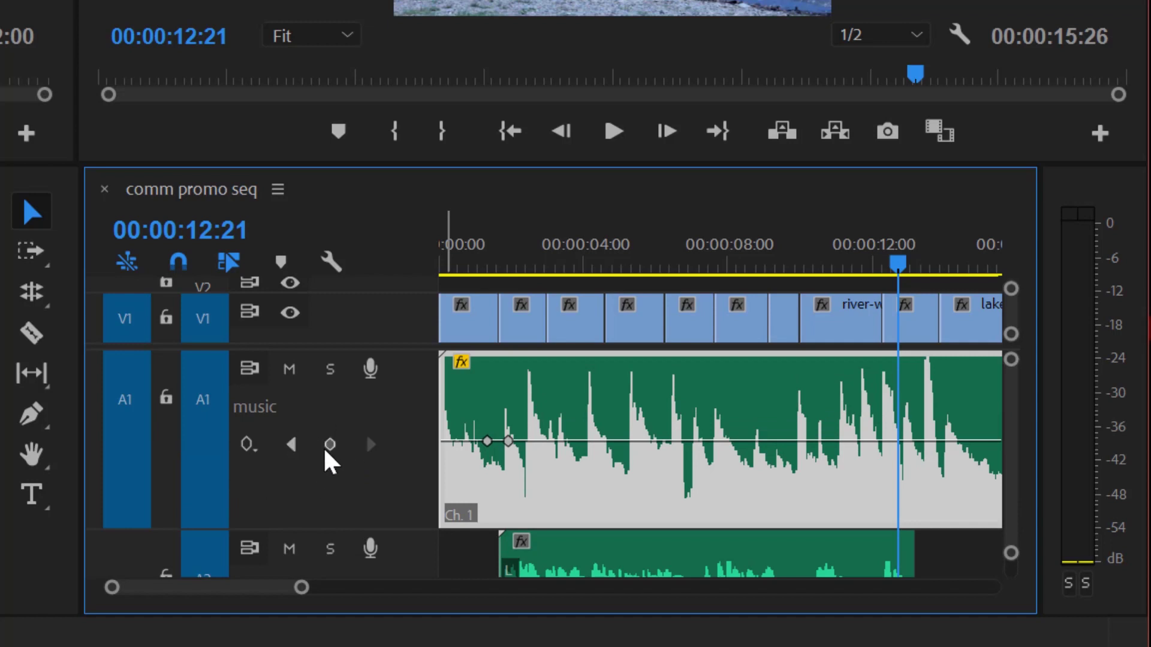
pyautogui.click(246, 443)
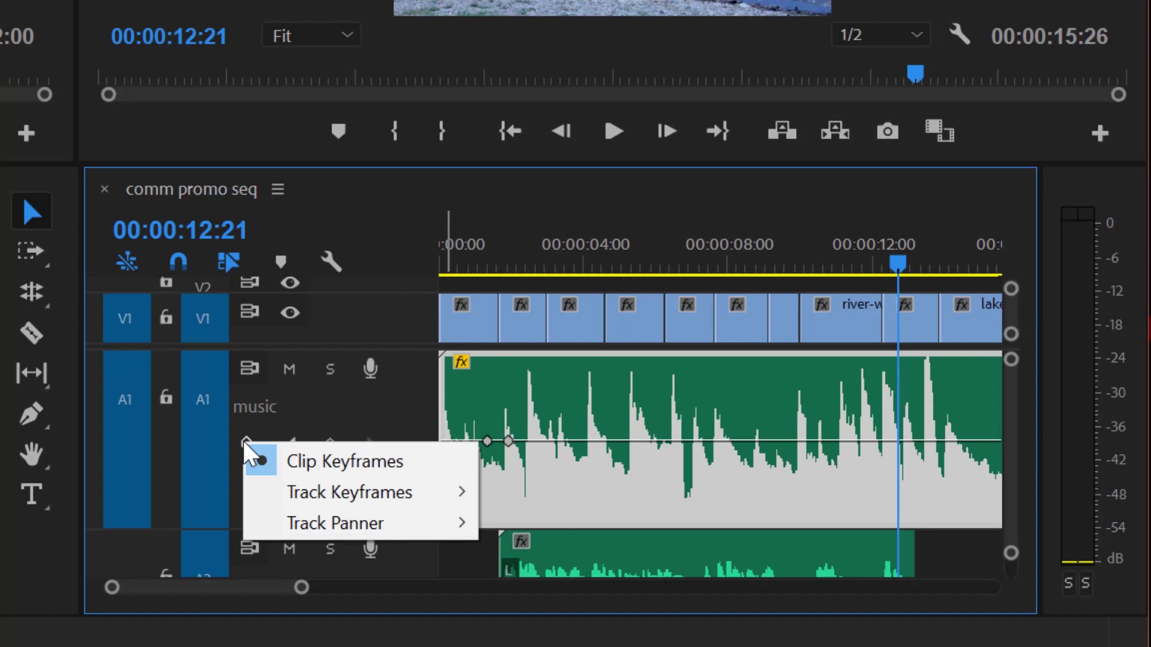
pyautogui.click(329, 412)
pyautogui.click(292, 444)
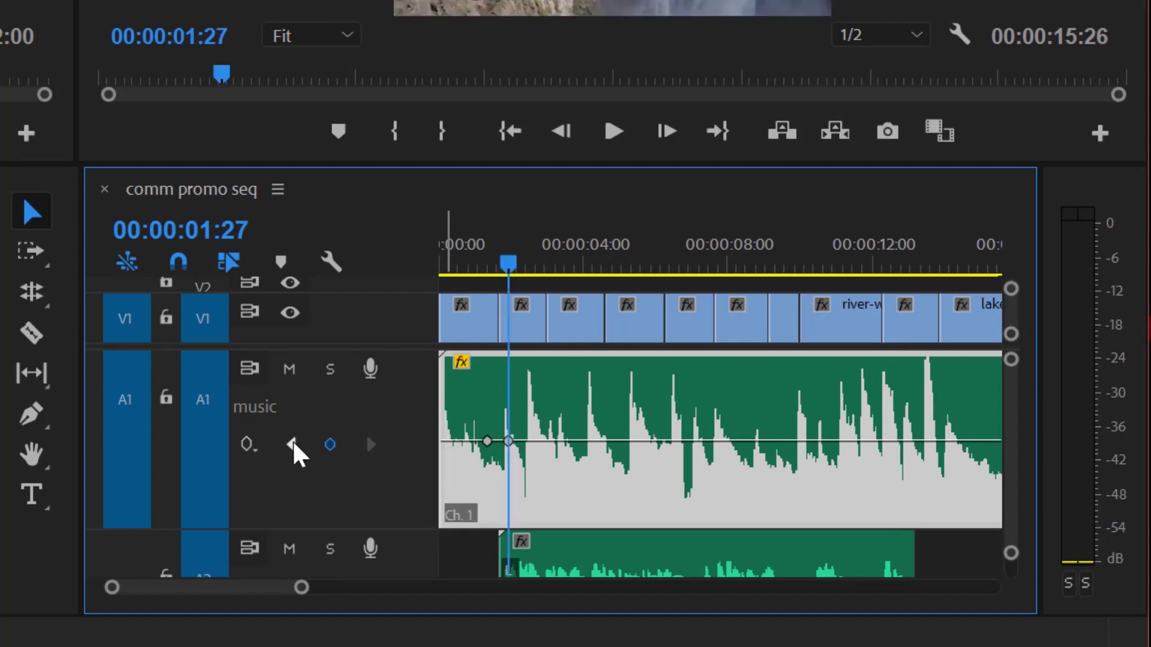
pyautogui.click(292, 444)
pyautogui.click(370, 444)
# Add music volume keyframes at 00:00:12:16 and 00:00:13:16.
pyautogui.click(891, 273)
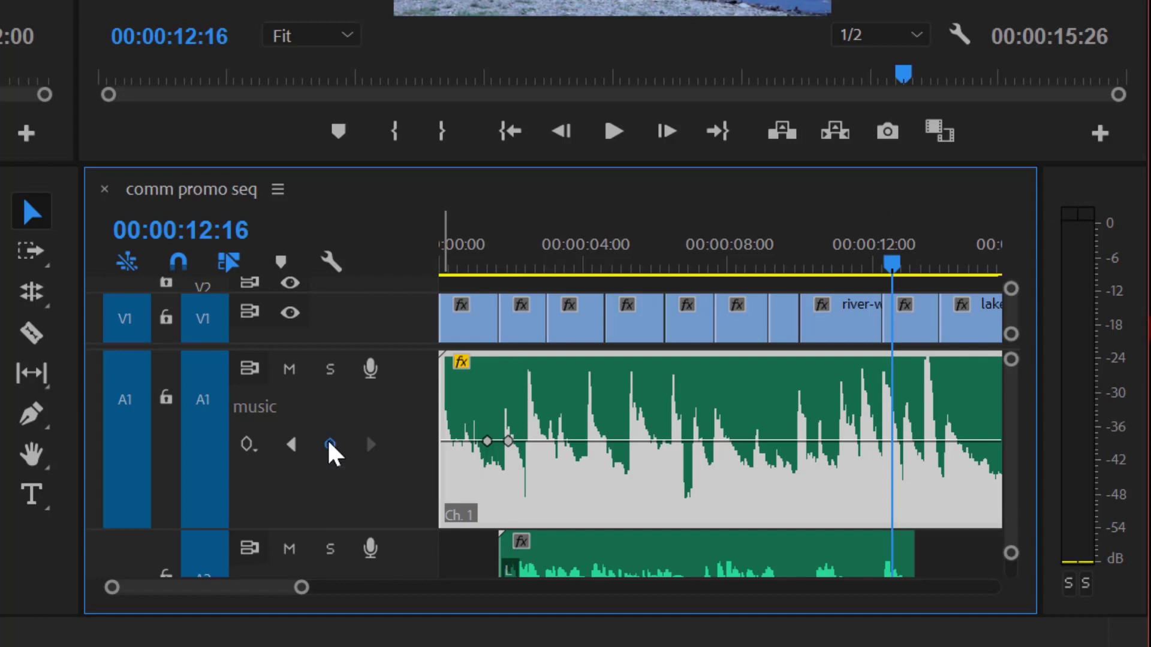
pyautogui.click(330, 444)
pyautogui.moveTo(951, 261); pyautogui.dragTo(934, 261)
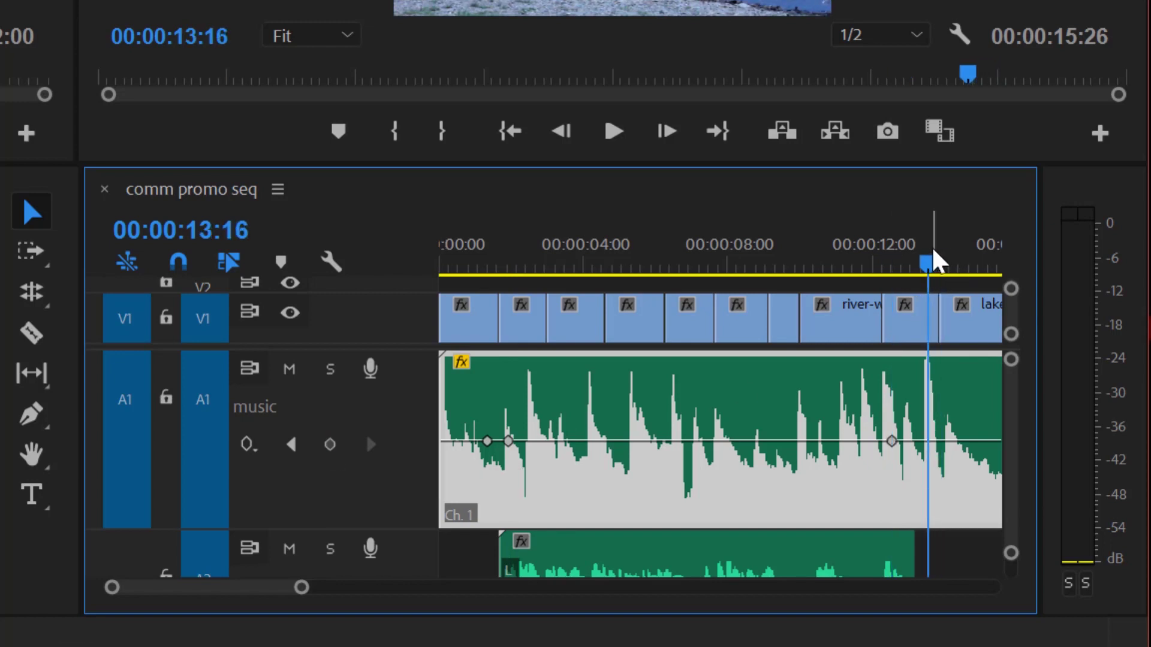
pyautogui.click(329, 445)
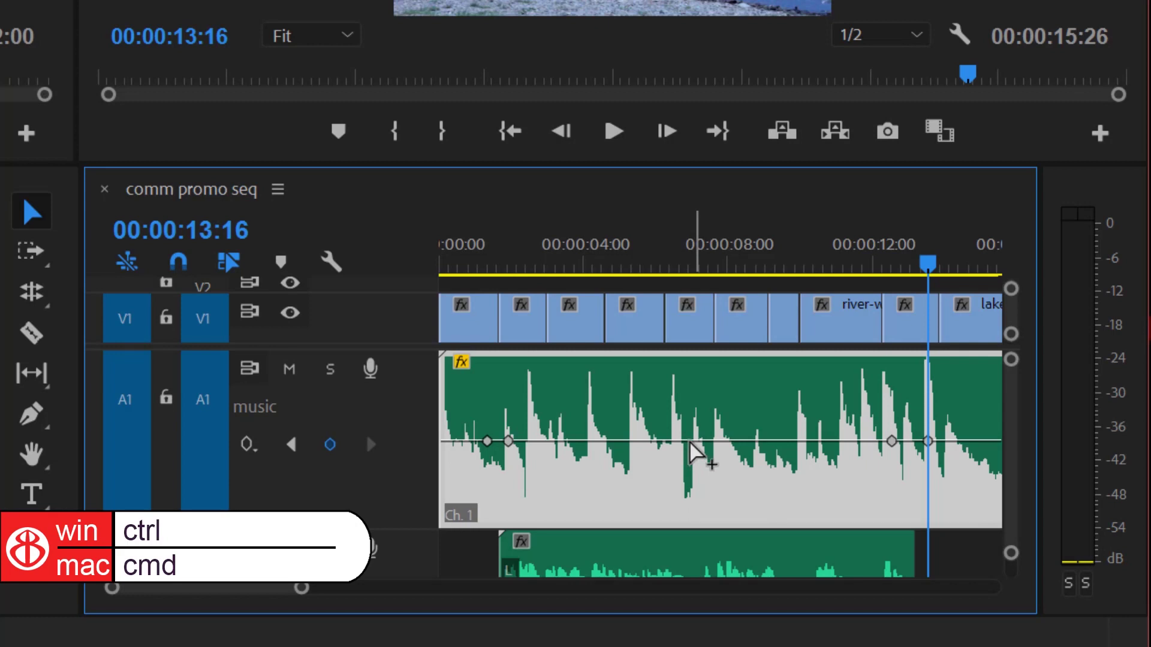
# Add two extra keyframes on the music volume line and drag one onto the other.
pyautogui.keyDown('ctrl'); pyautogui.click(691, 443); pyautogui.keyUp('ctrl')
pyautogui.keyDown('ctrl'); pyautogui.click(765, 442); pyautogui.keyUp('ctrl')
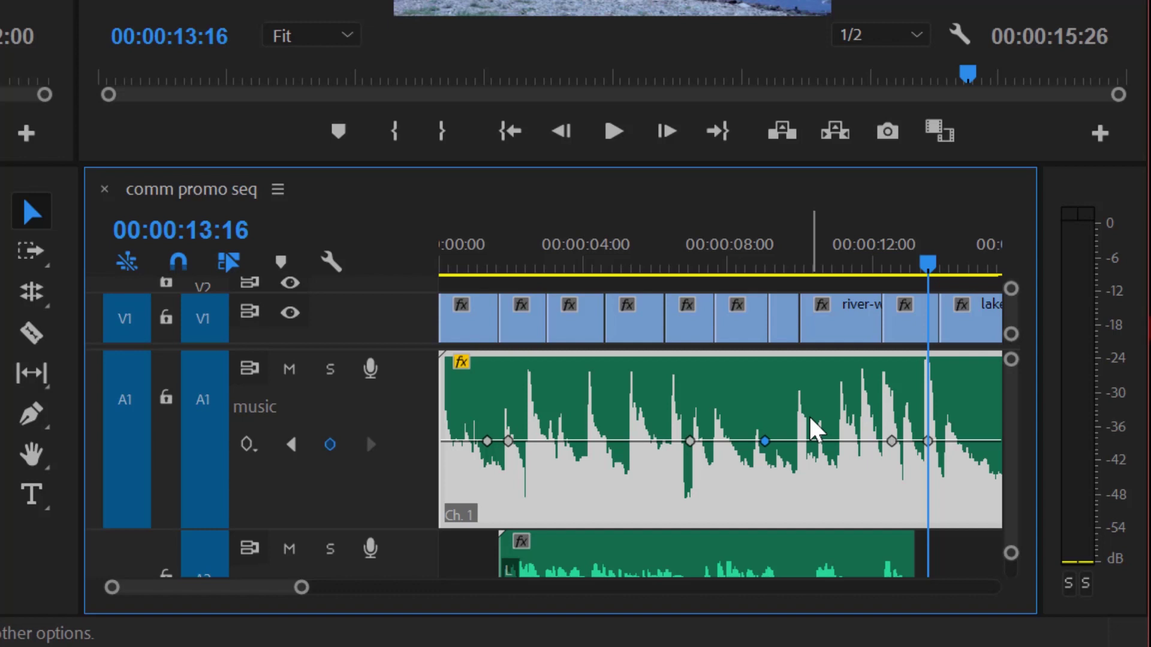
pyautogui.moveTo(765, 441); pyautogui.dragTo(691, 442)
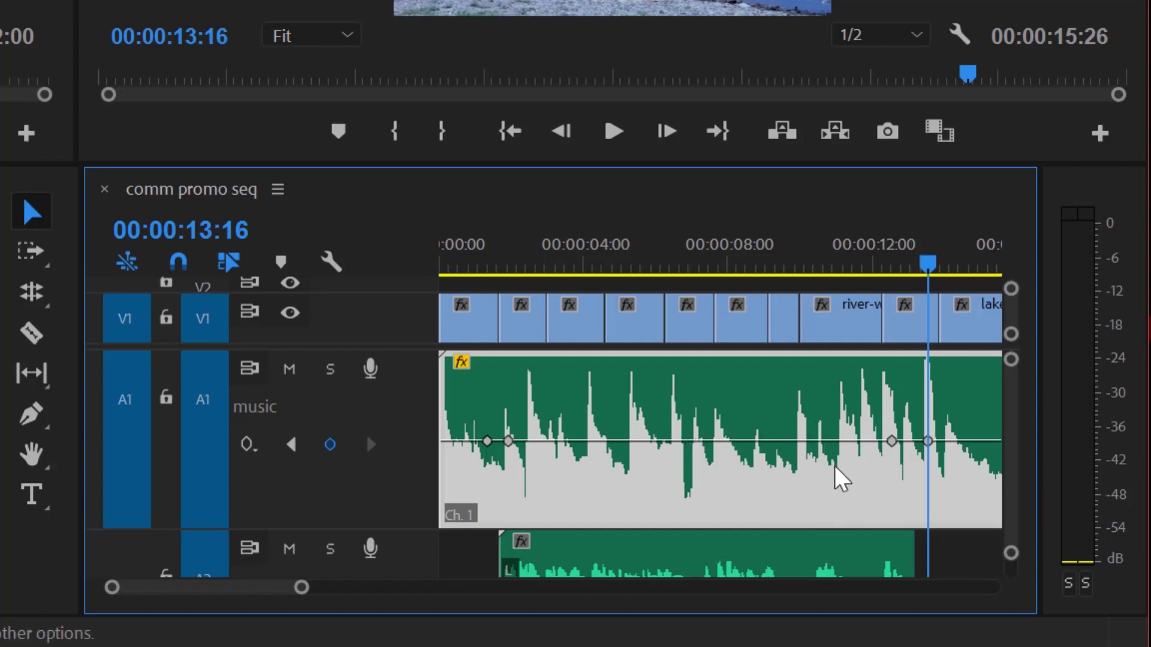
pyautogui.scroll(-1, 770, 470)
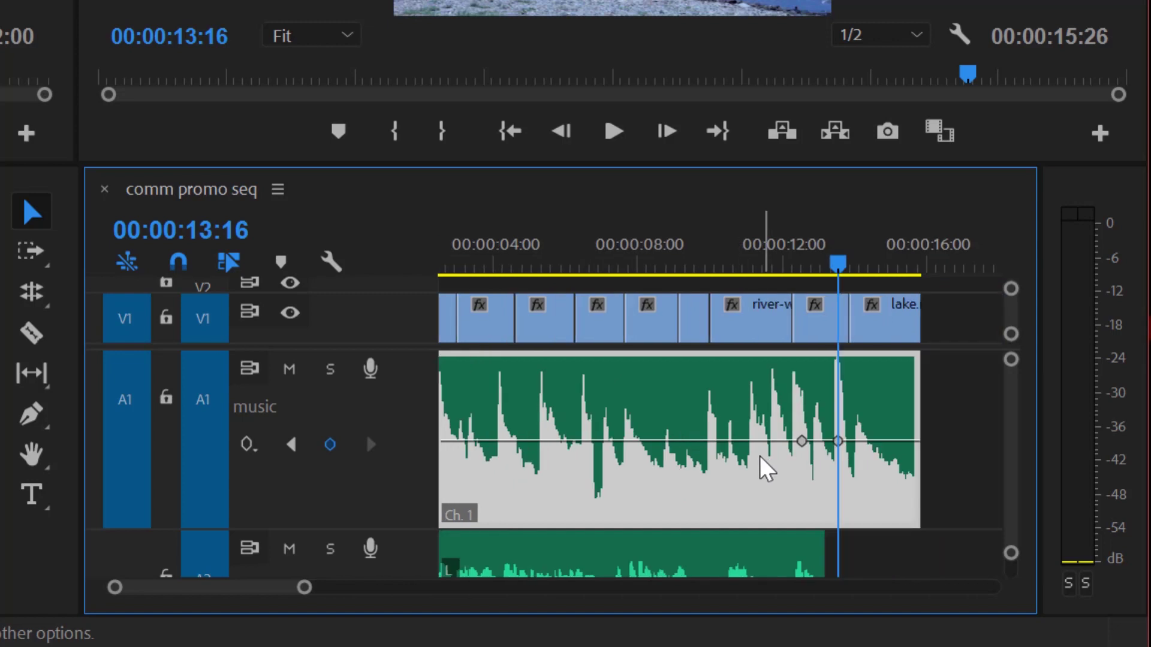
pyautogui.scroll(1, 763, 465)
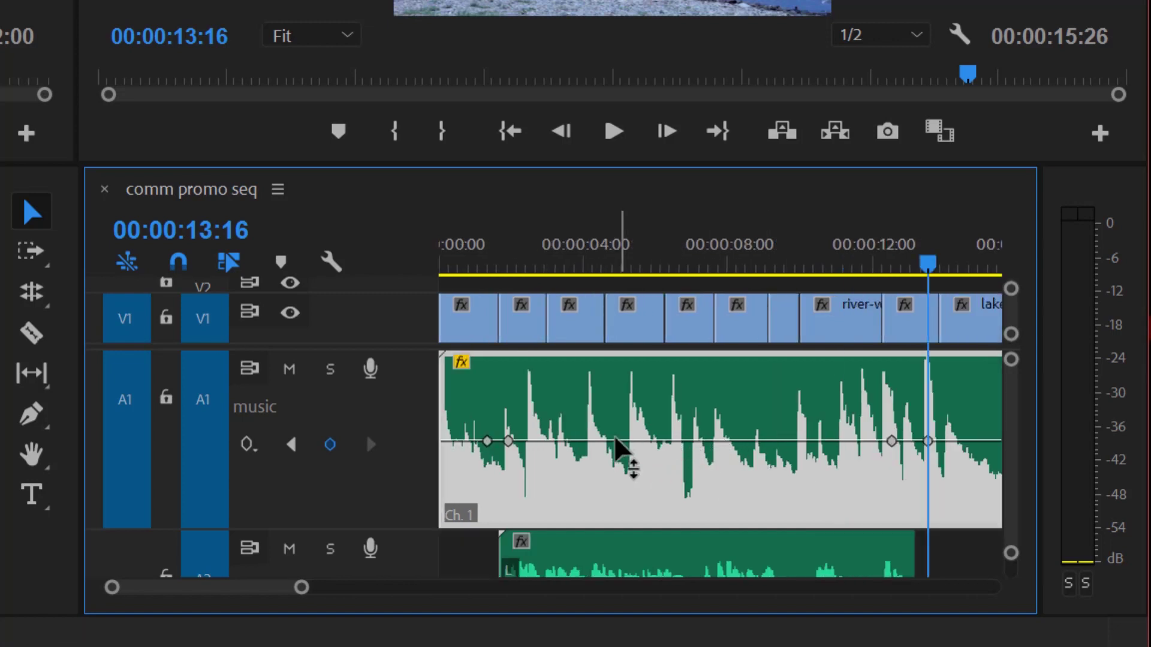
# Pull the music volume down between the middle keyframes and play back the dip from near the start.
pyautogui.moveTo(683, 441); pyautogui.dragTo(687, 497)
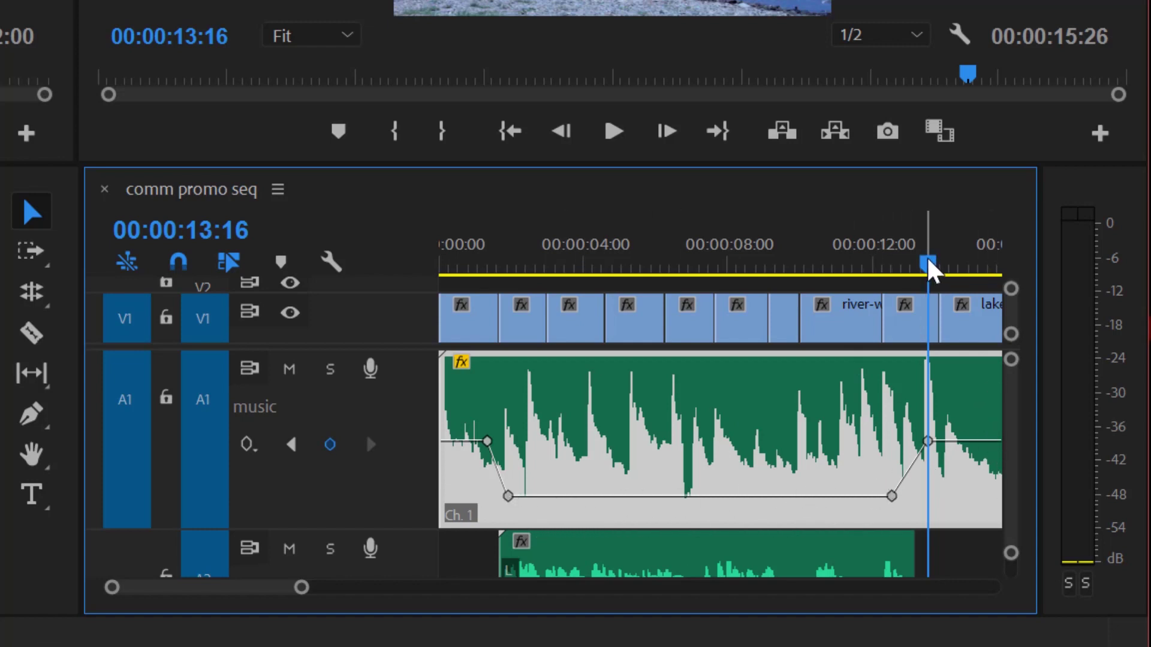
pyautogui.moveTo(929, 264); pyautogui.dragTo(462, 283)
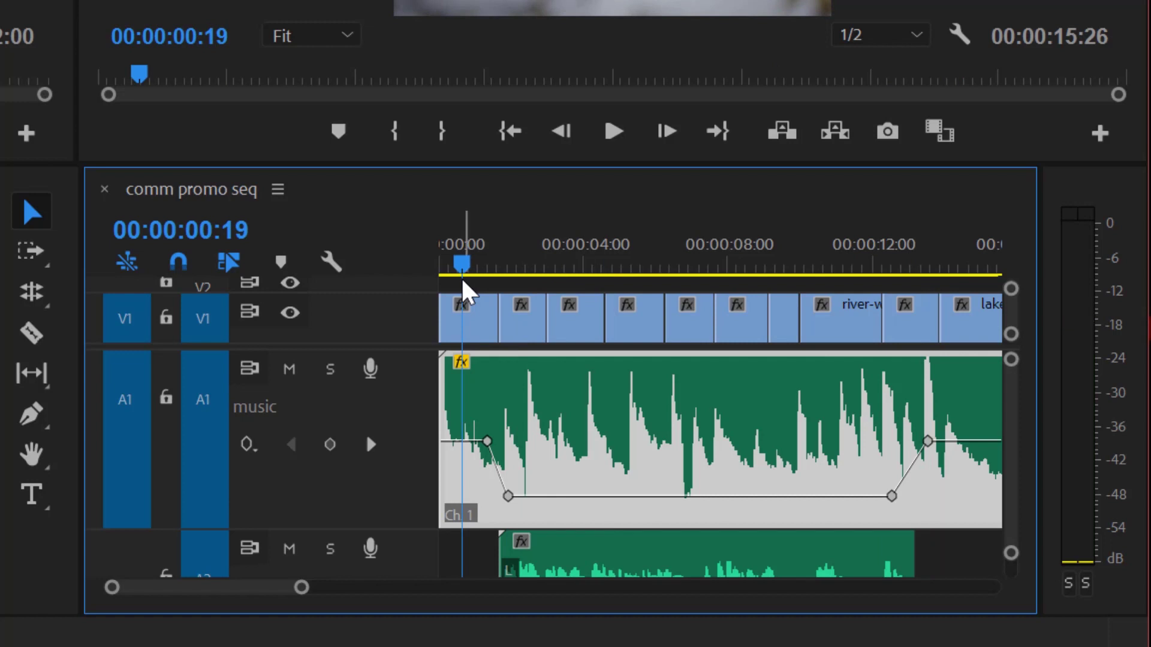
pyautogui.press('space')
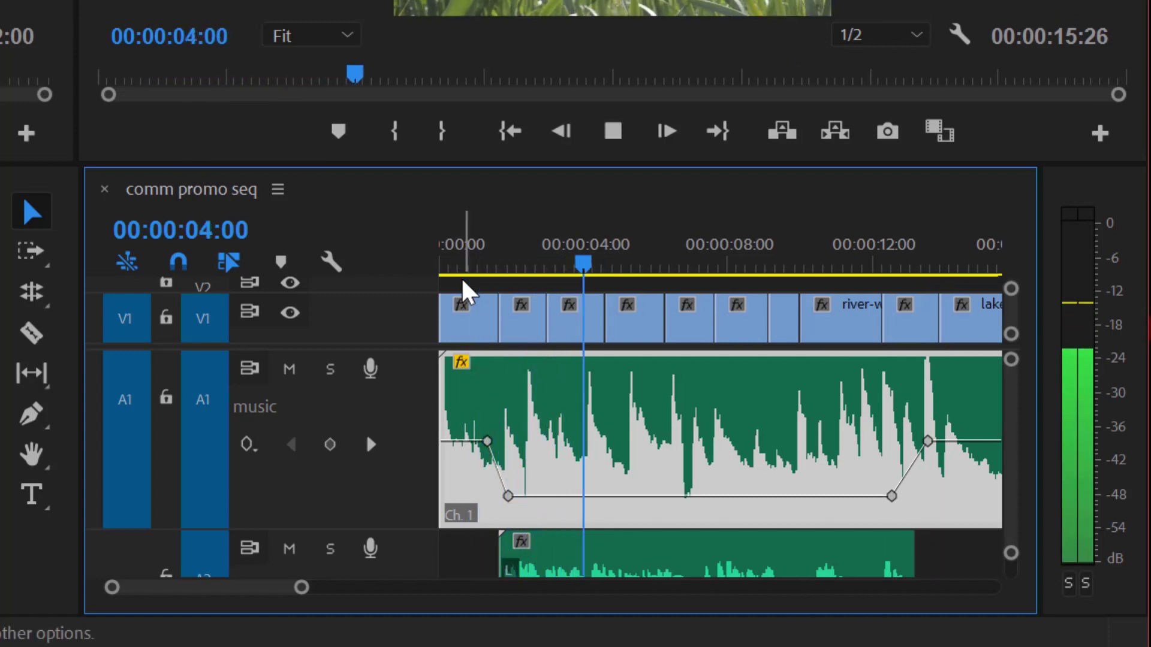
pyautogui.press('space')
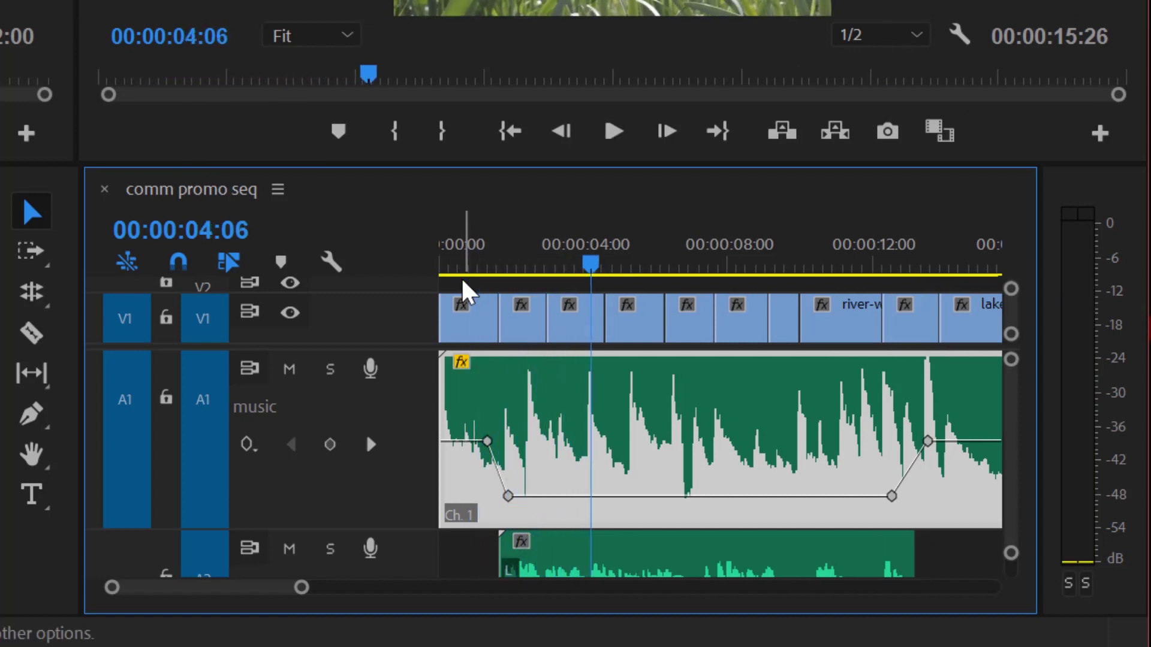
# Add keyframes near the music's end, drop the last one to silence, and play the fade.
pyautogui.click(979, 443)
pyautogui.click(1000, 442)
pyautogui.moveTo(1000, 442); pyautogui.dragTo(996, 539)
pyautogui.moveTo(573, 261); pyautogui.dragTo(513, 247)
pyautogui.press('space')
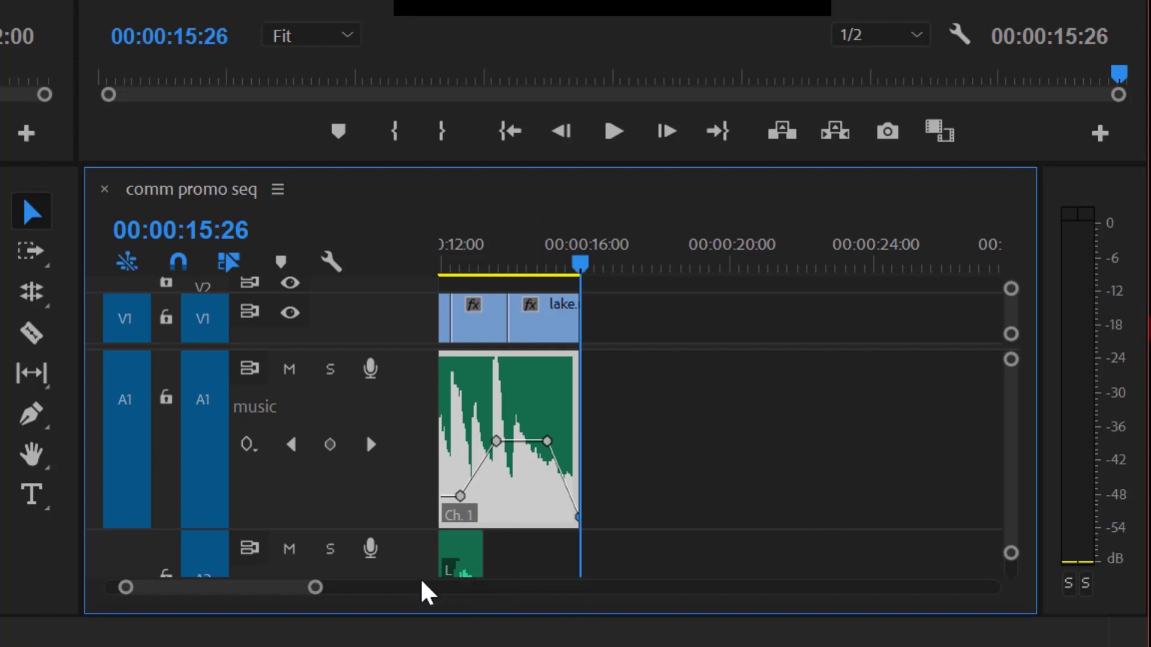
pyautogui.moveTo(282, 594); pyautogui.dragTo(243, 596)
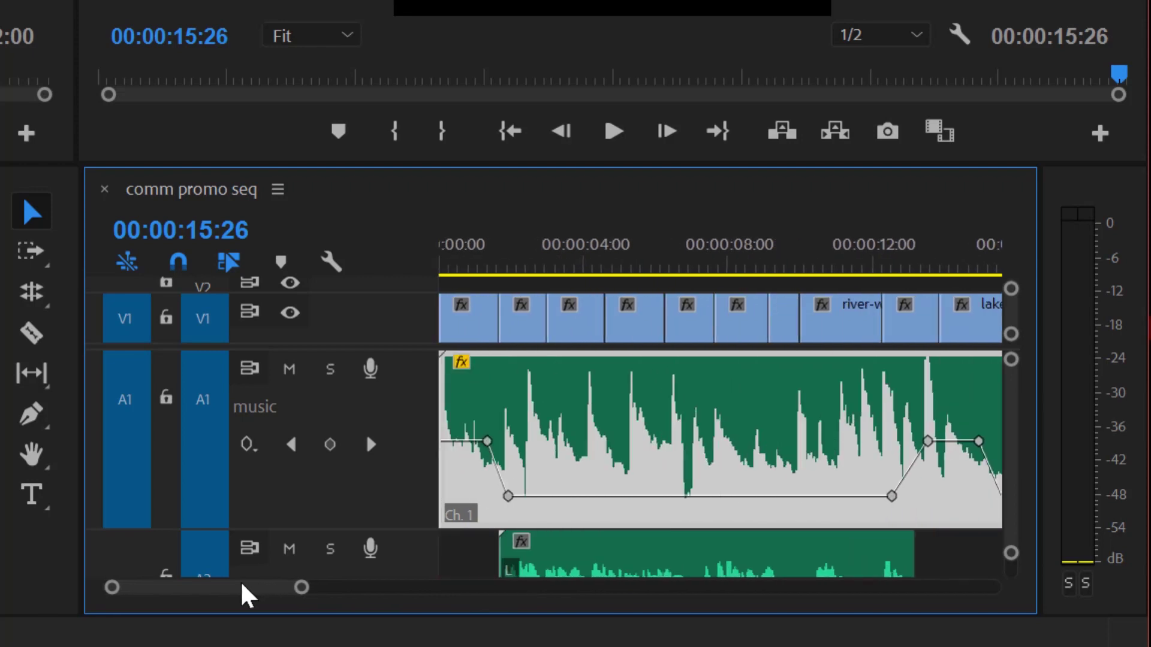